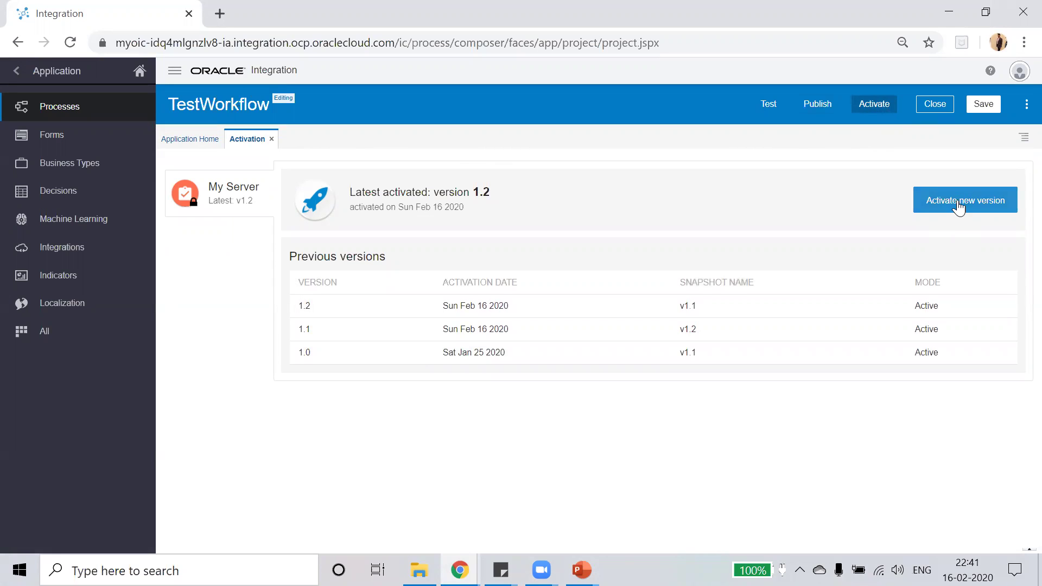
Validate snapshot v1.1 of TestWorkflow and activate it on My Server as version 1.3.
left_click(975, 208)
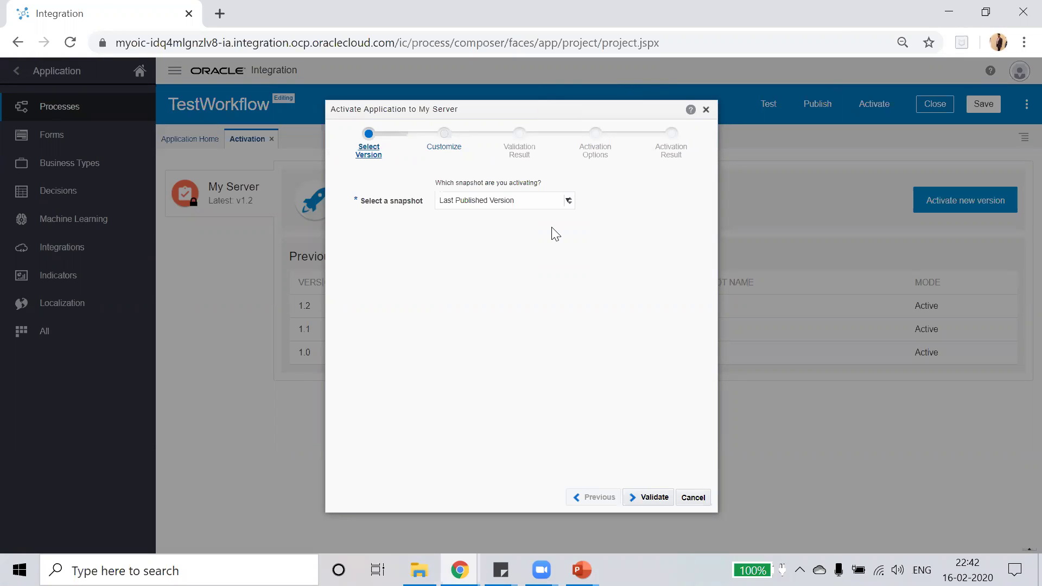
left_click(507, 201)
left_click(460, 243)
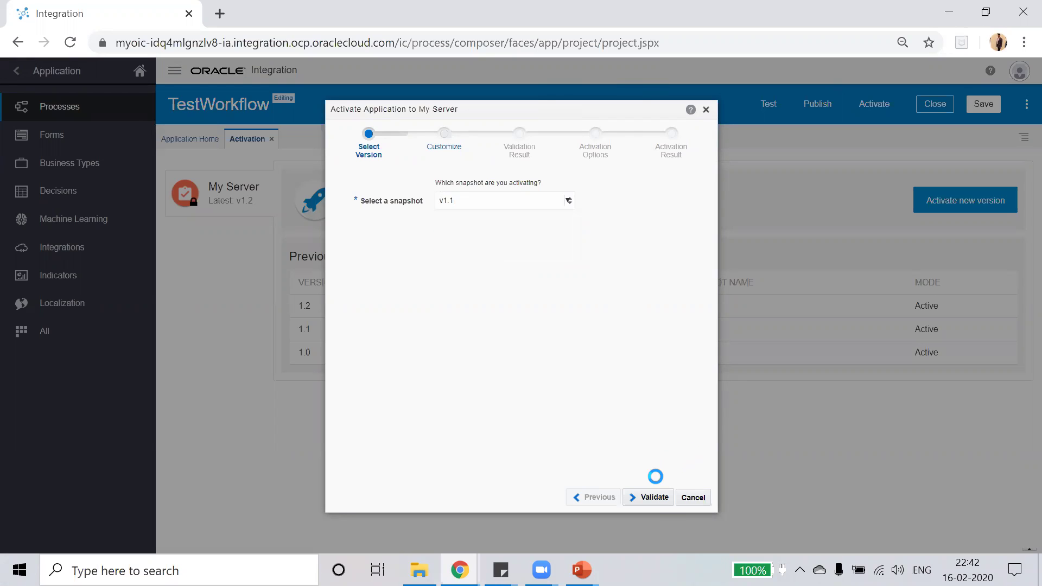
left_click(659, 501)
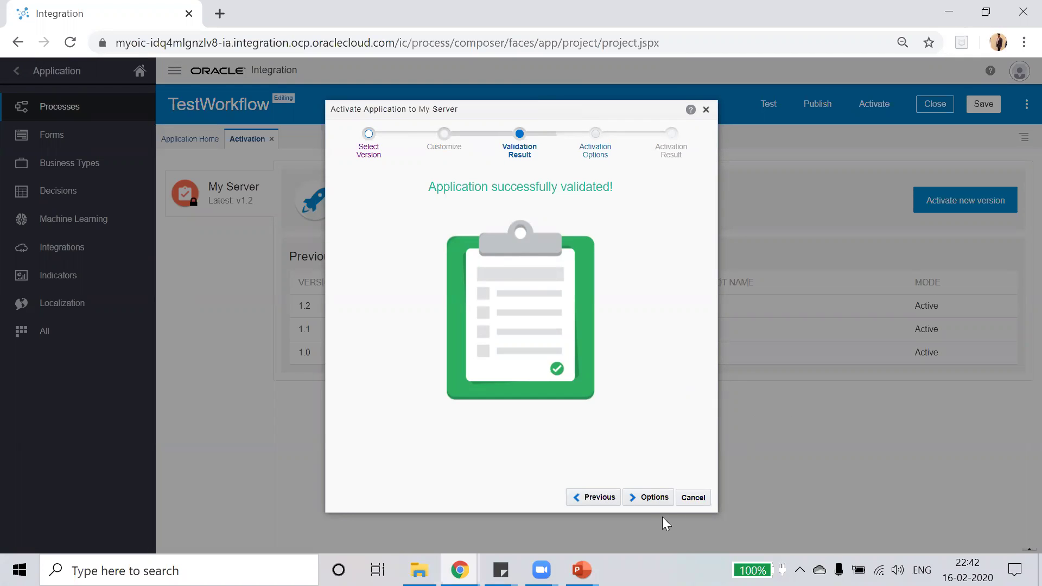
left_click(648, 498)
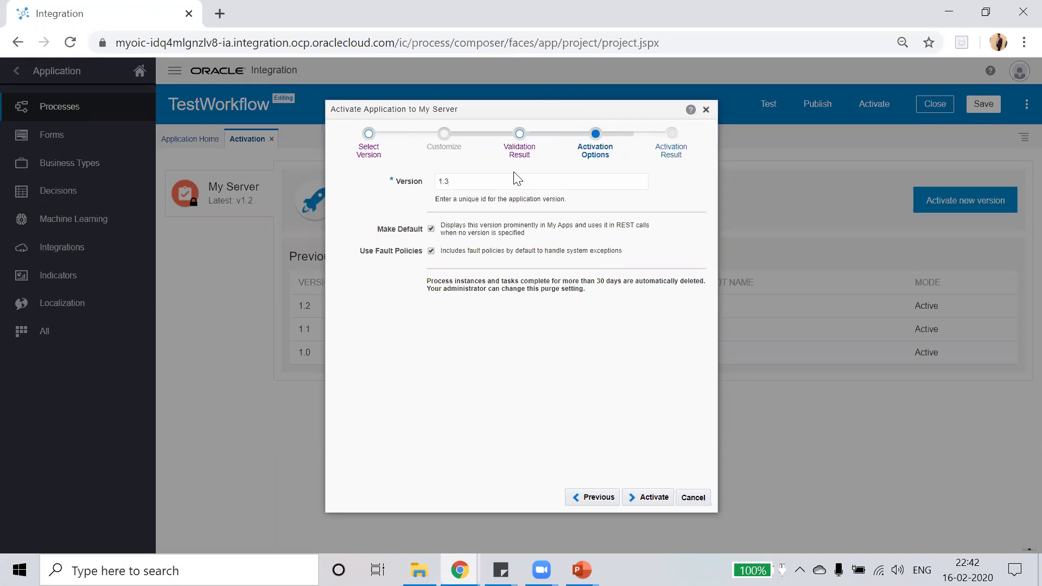
left_click(654, 497)
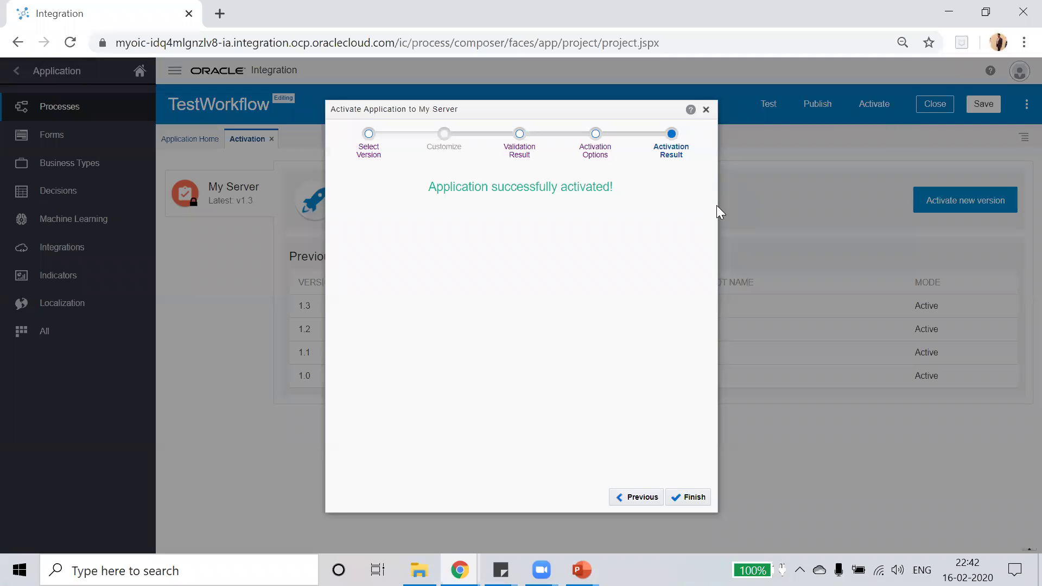
left_click(695, 498)
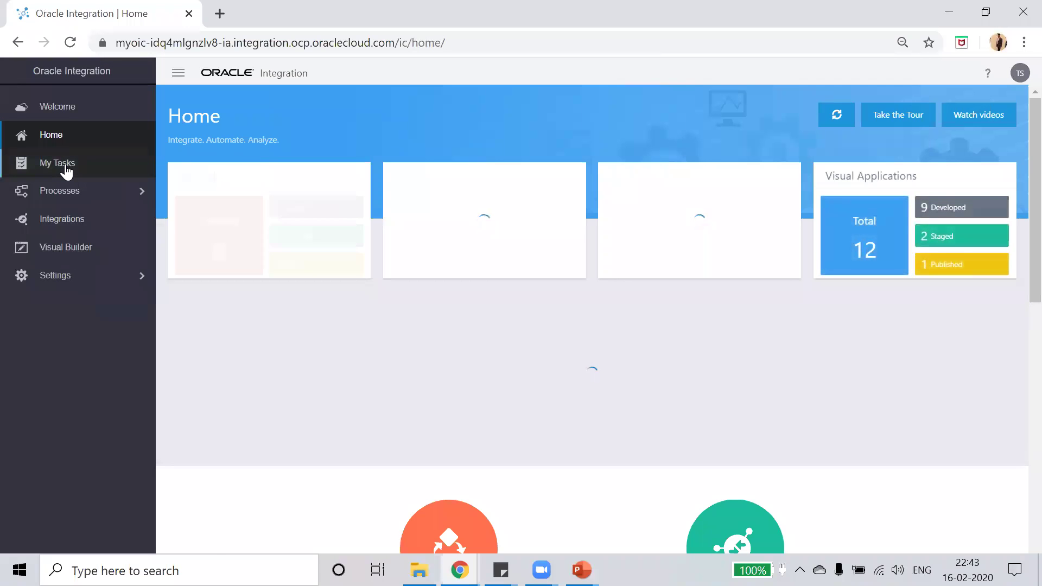
Go to the task workspace and open role management in its administration area.
left_click(56, 163)
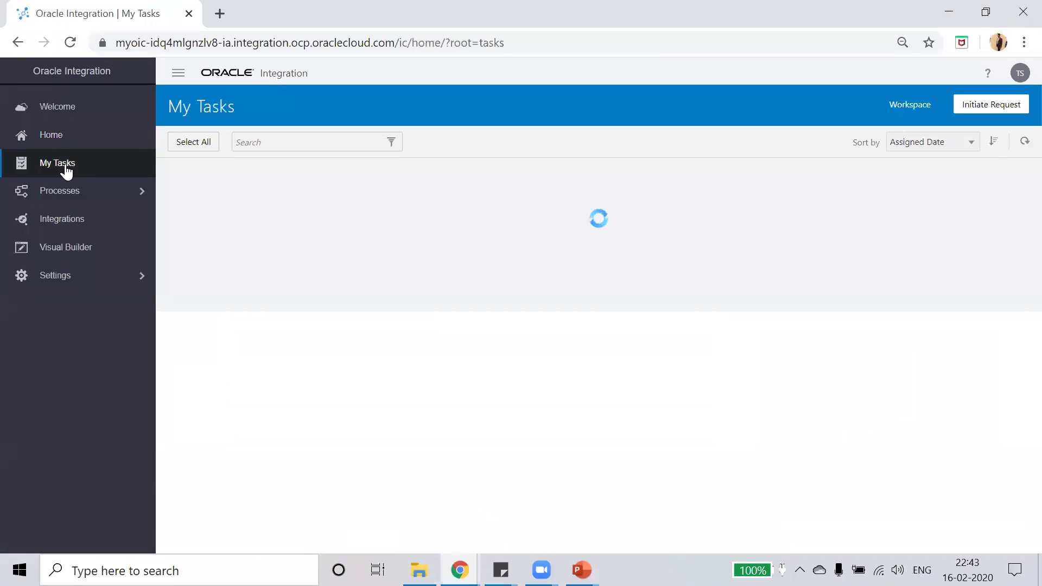
left_click(903, 111)
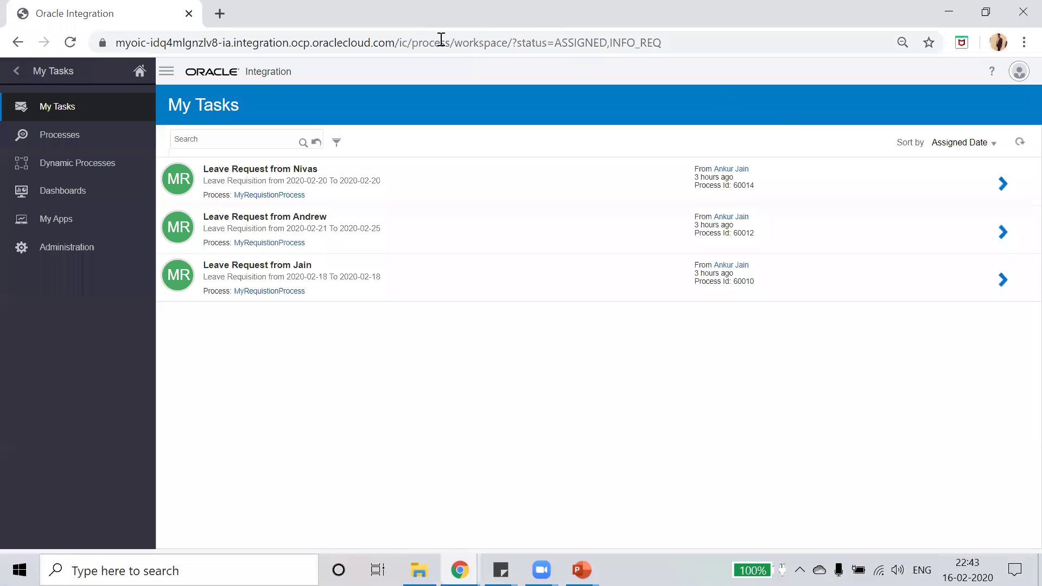
left_click(59, 247)
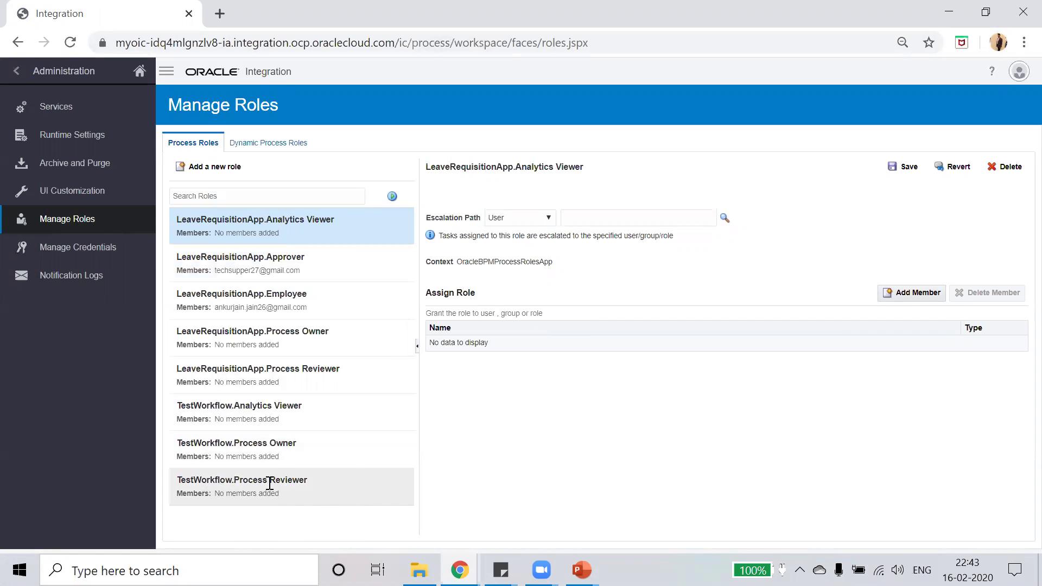
Find the process owner's user account by e-mail, add it as a member of TestWorkflow.Process Owner, and save the role.
left_click(241, 449)
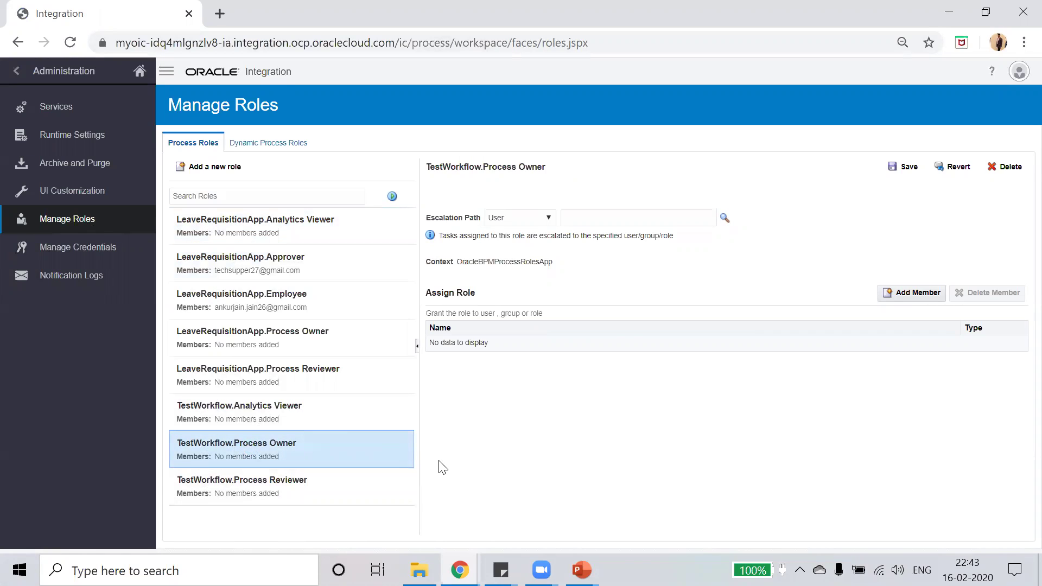
left_click(902, 293)
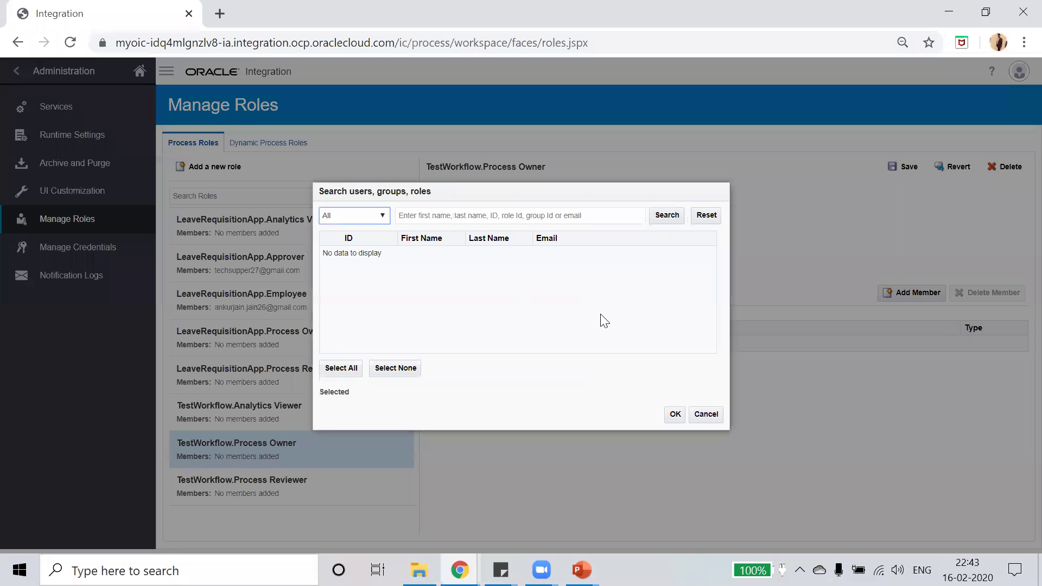
left_click(499, 215)
type("anku")
left_click(471, 246)
left_click(667, 215)
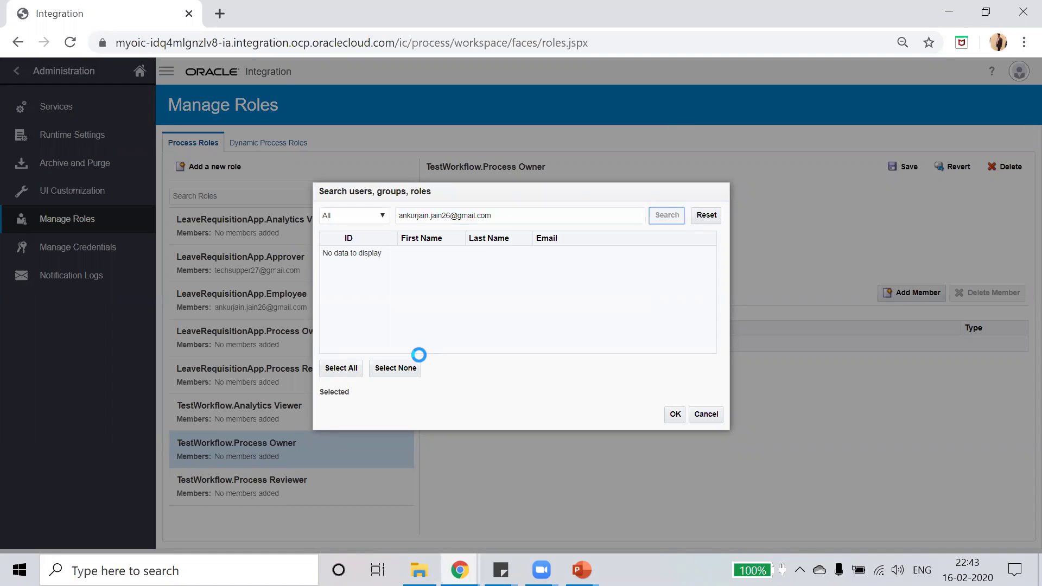
left_click(332, 257)
left_click(674, 414)
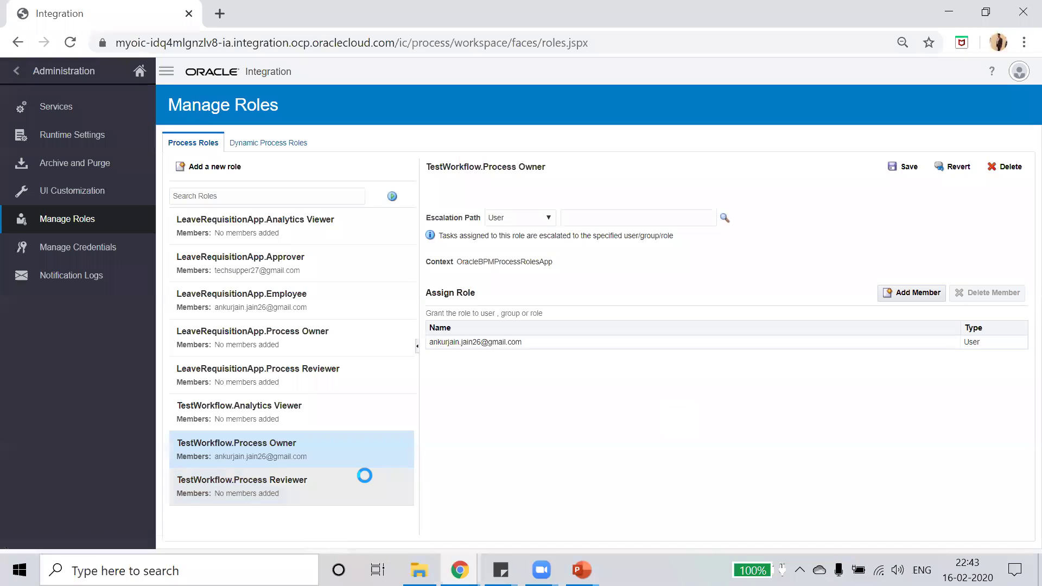
left_click(903, 167)
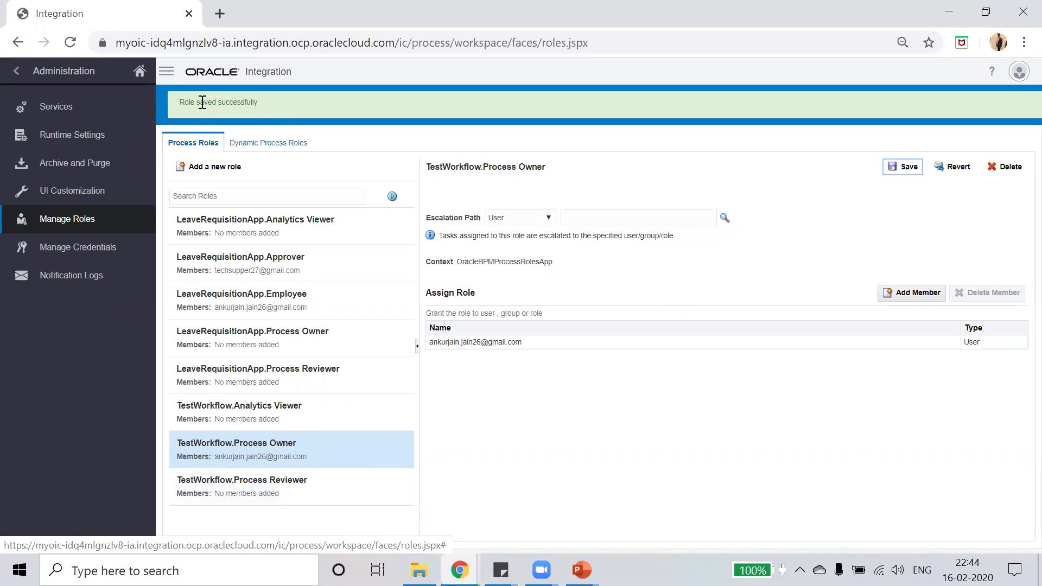
Search users for "tech", add the reviewer's account as a member of TestWorkflow.Process Reviewer, and save the role.
left_click(266, 488)
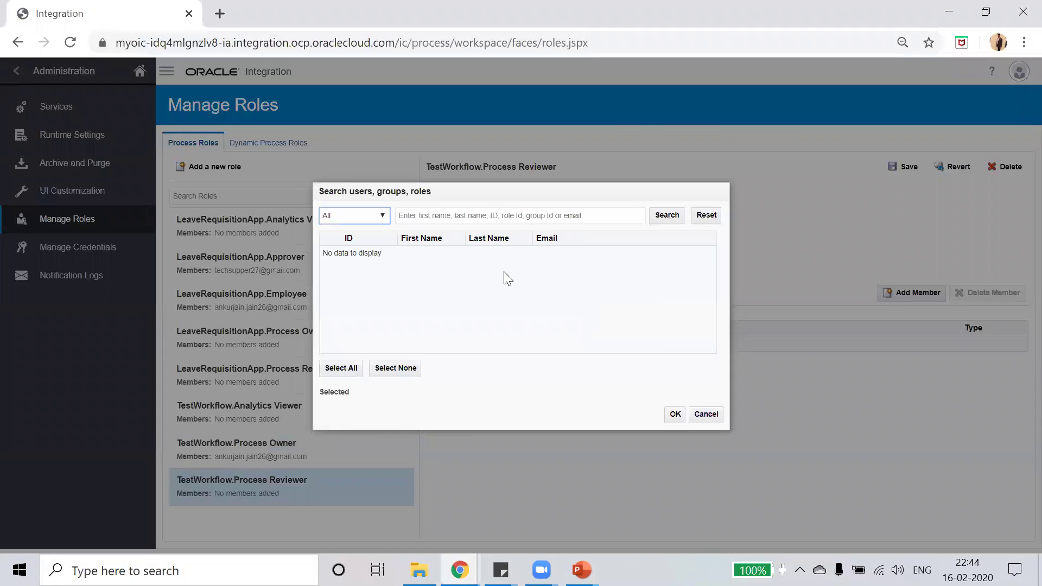
left_click(440, 211)
type("tech")
key("Return")
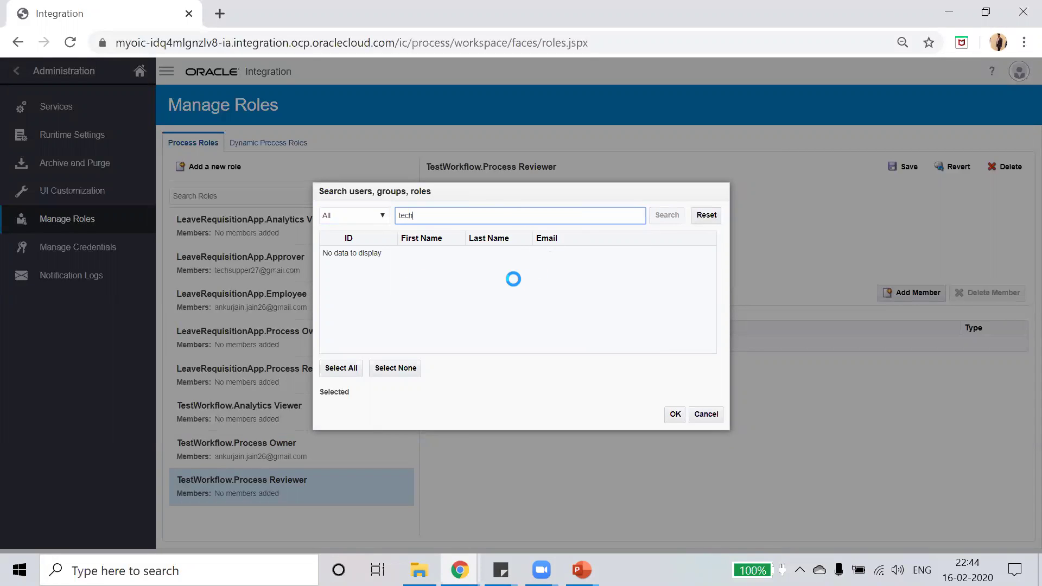
left_click_drag(396, 237, 450, 237)
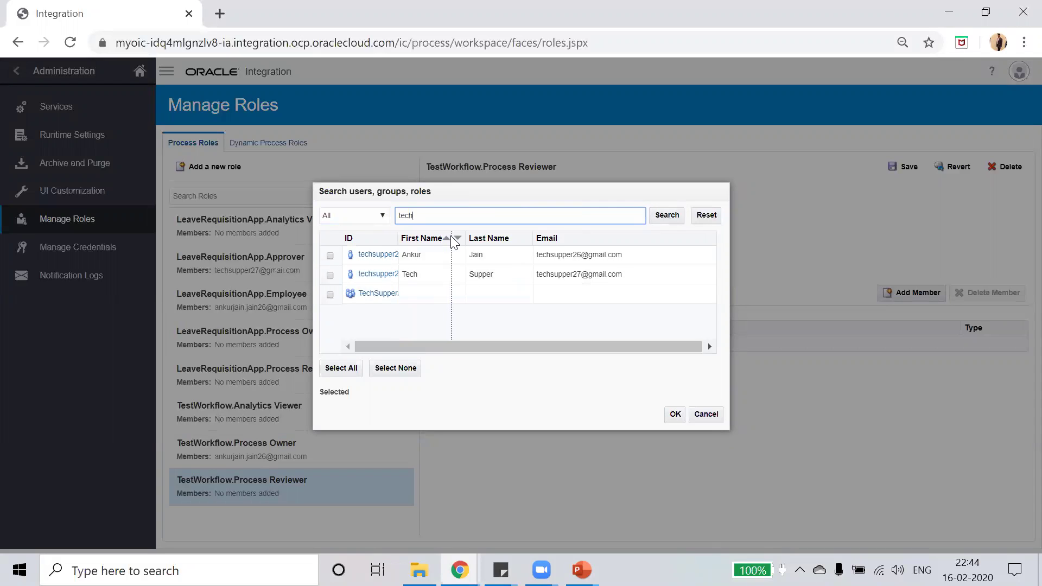
left_click(330, 282)
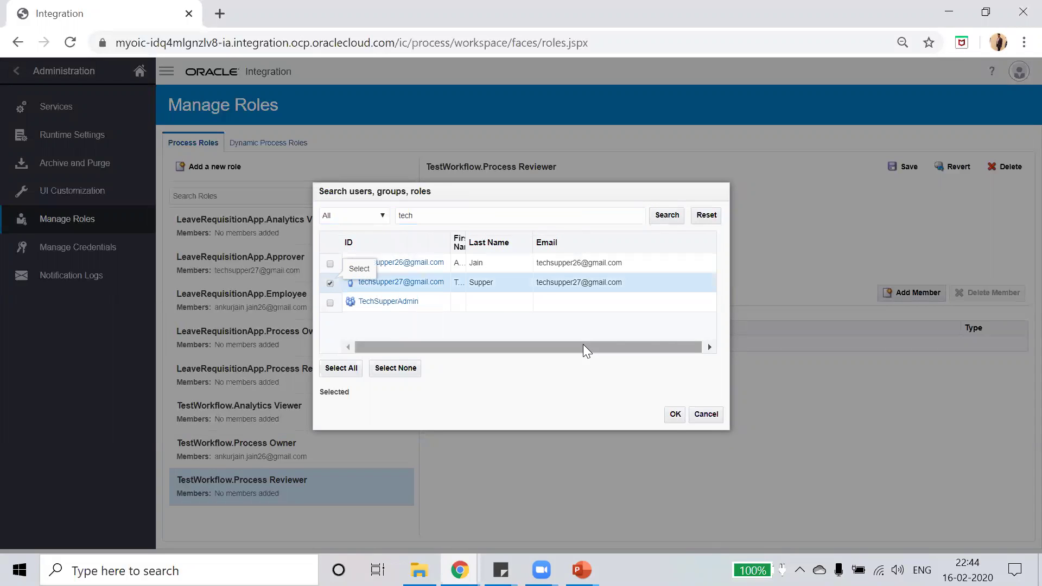
left_click(675, 415)
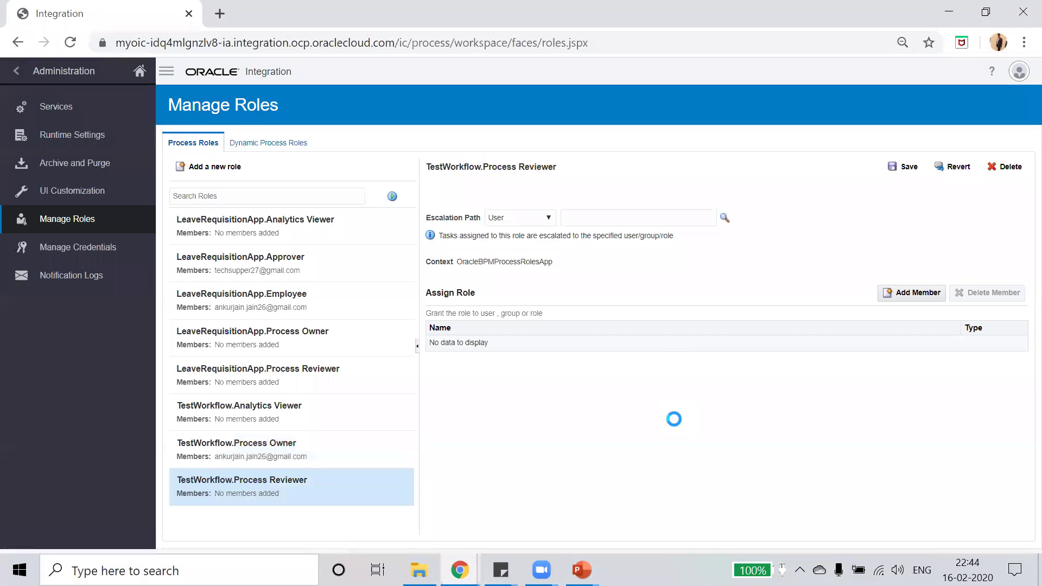
left_click(907, 169)
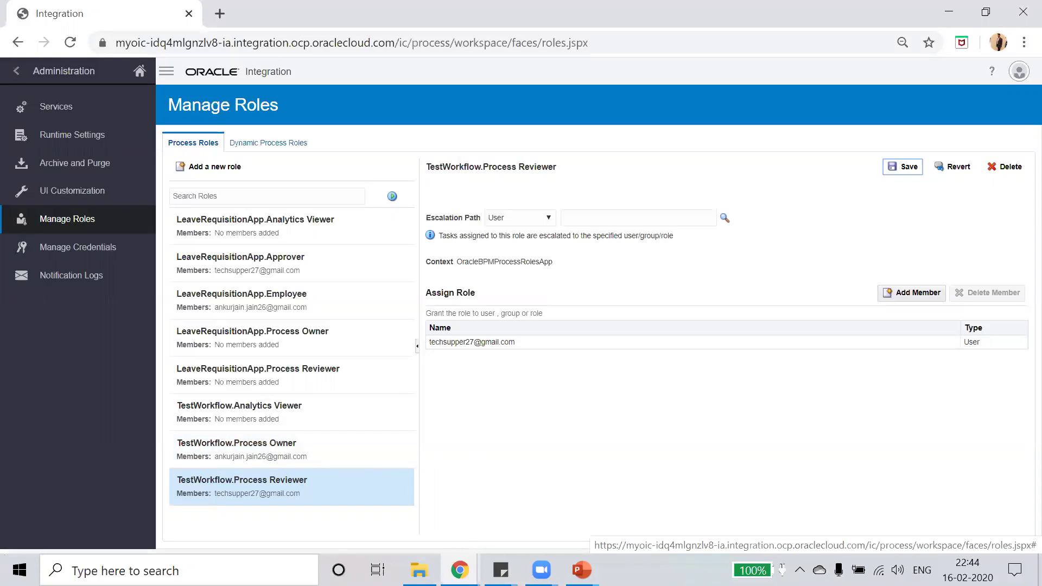
Switch to the incognito browser session and open the list of startable apps in the task workspace.
mouse_move(459, 570)
left_click(588, 511)
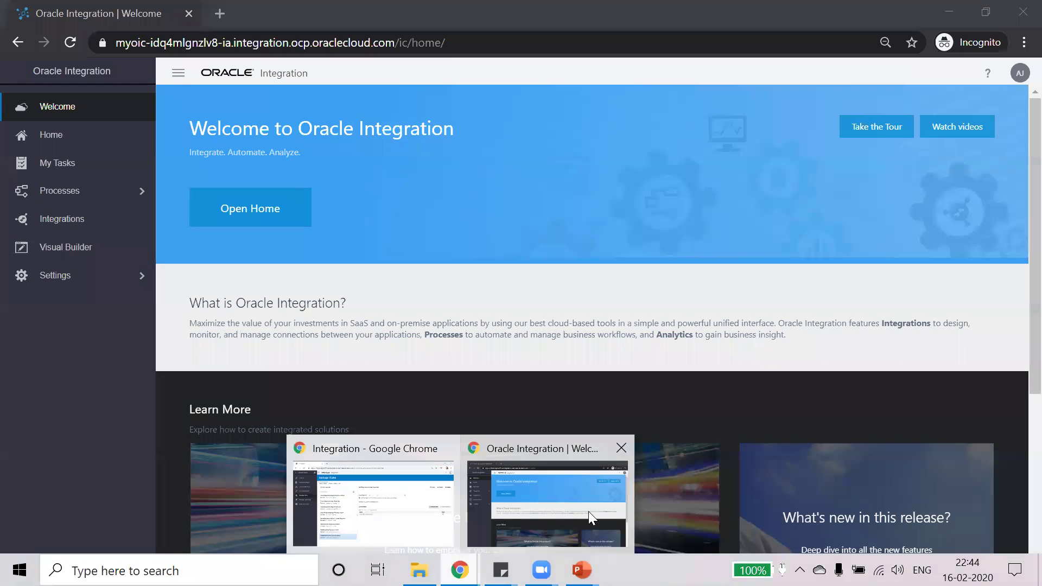
left_click(61, 139)
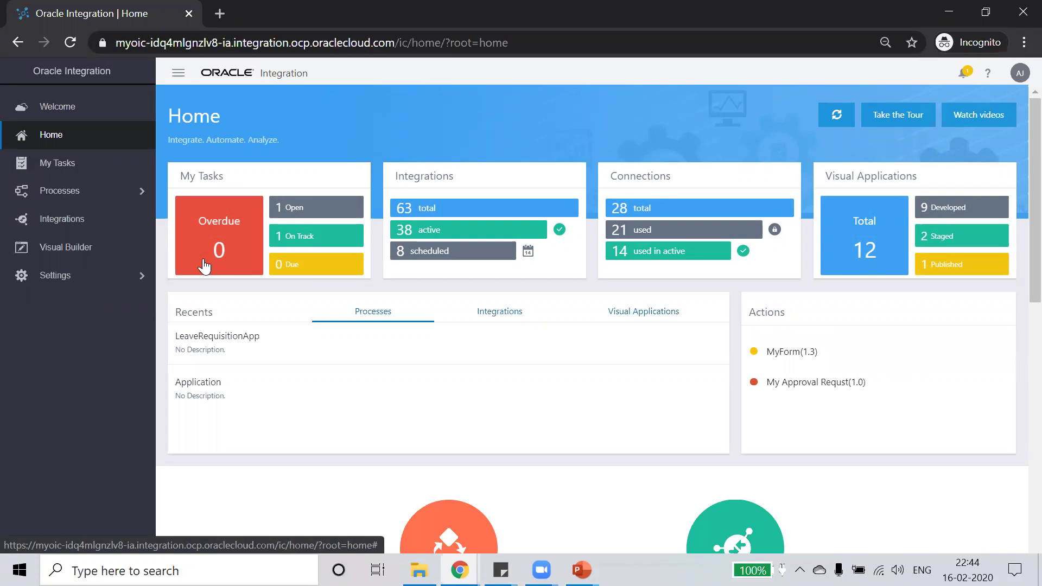
left_click(64, 164)
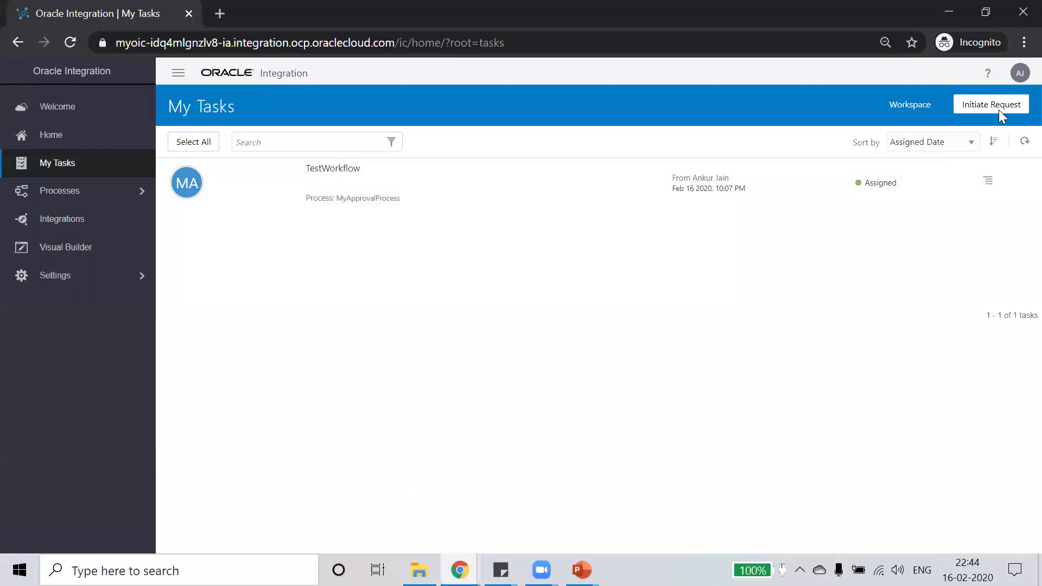
left_click(905, 105)
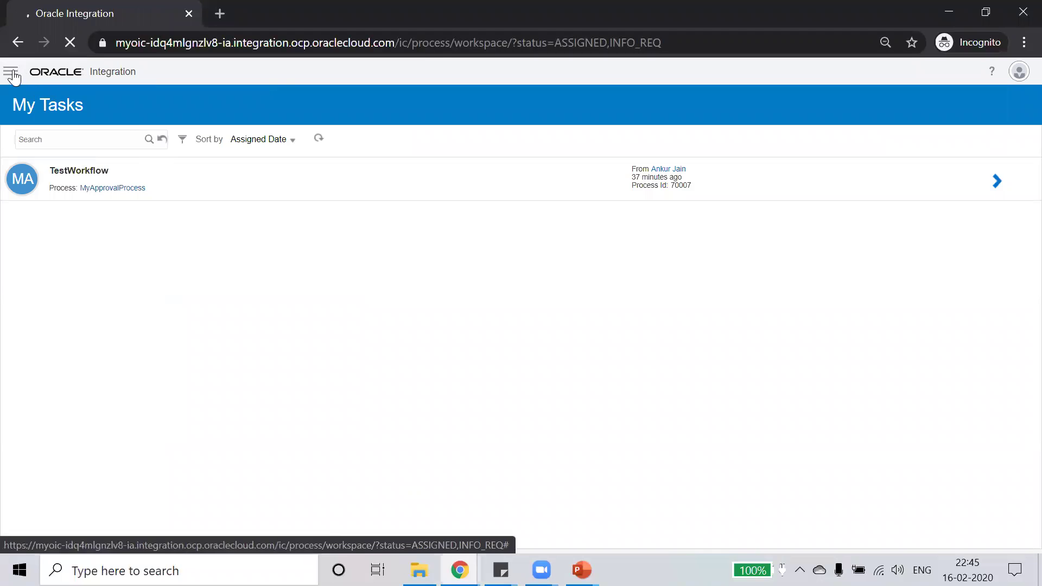
left_click(12, 74)
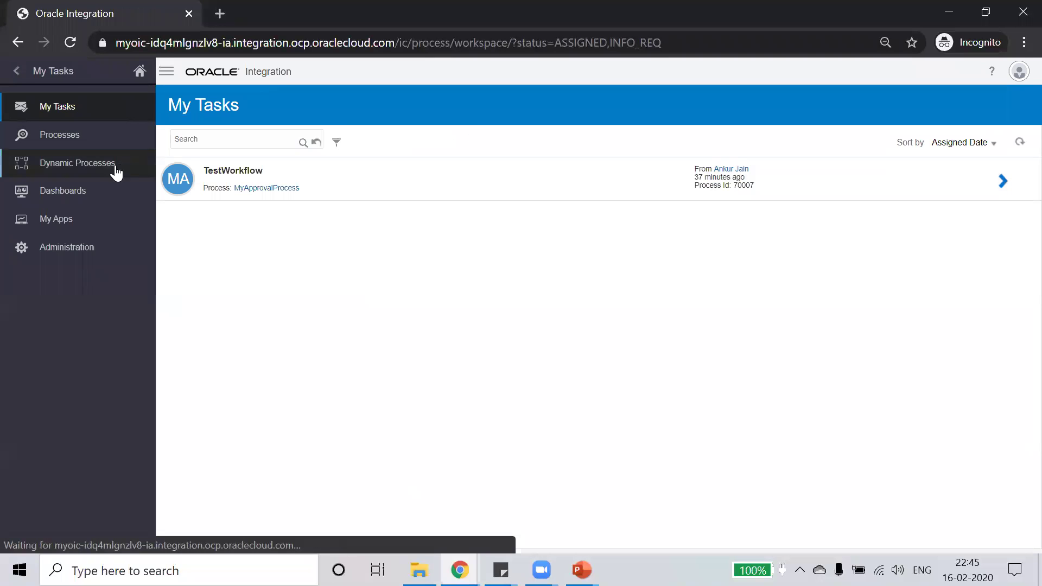
left_click(134, 229)
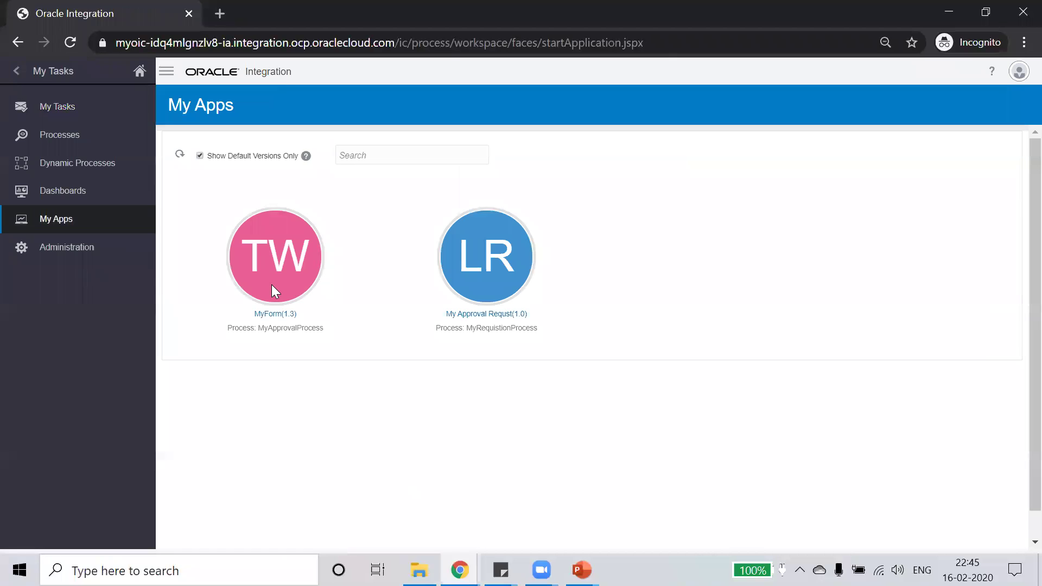
Start a MyForm(1.3) request and fill in the requester's name and e-mail address.
left_click(300, 249)
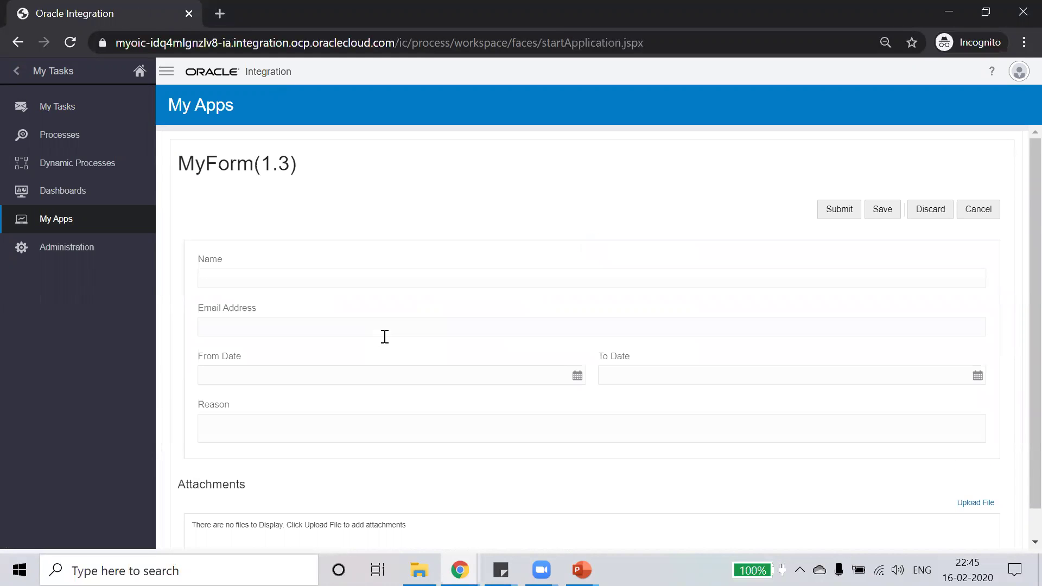
left_click(289, 274)
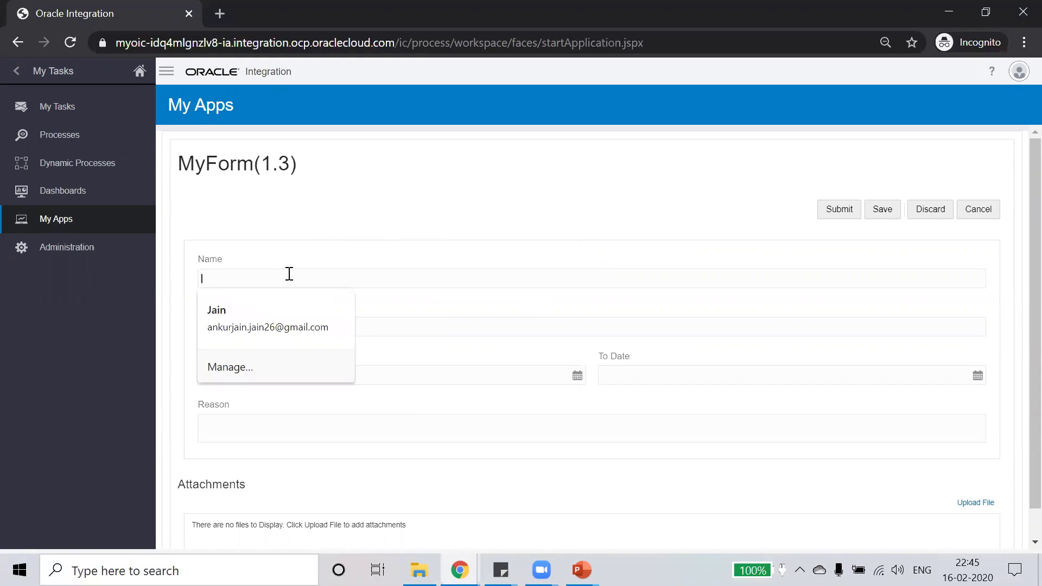
type("Reddy")
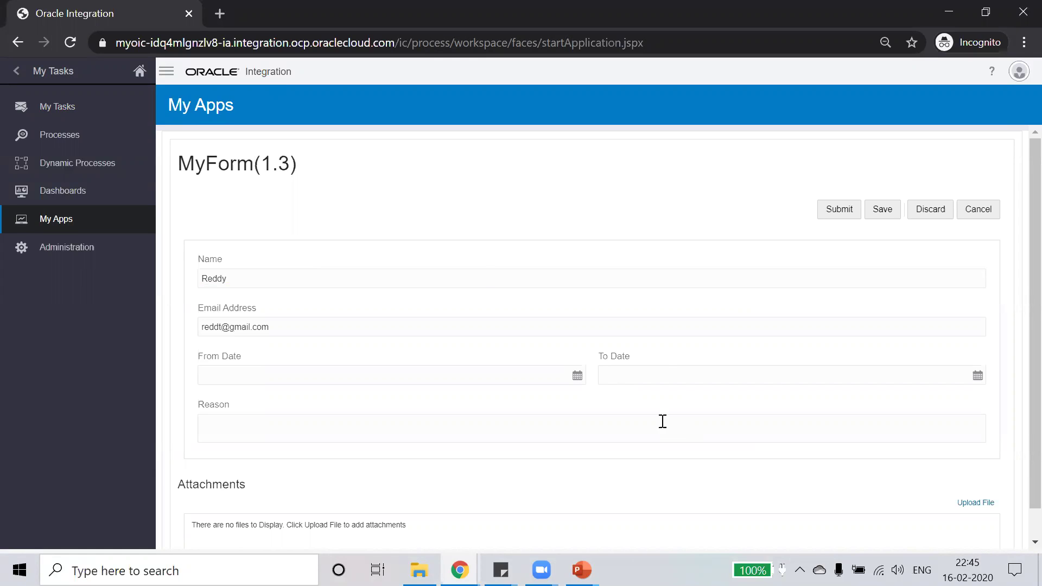
Set the request dates from 20-02-16 to 20-02-22, enter "Gng to home" as the reason, and submit the form.
left_click(577, 376)
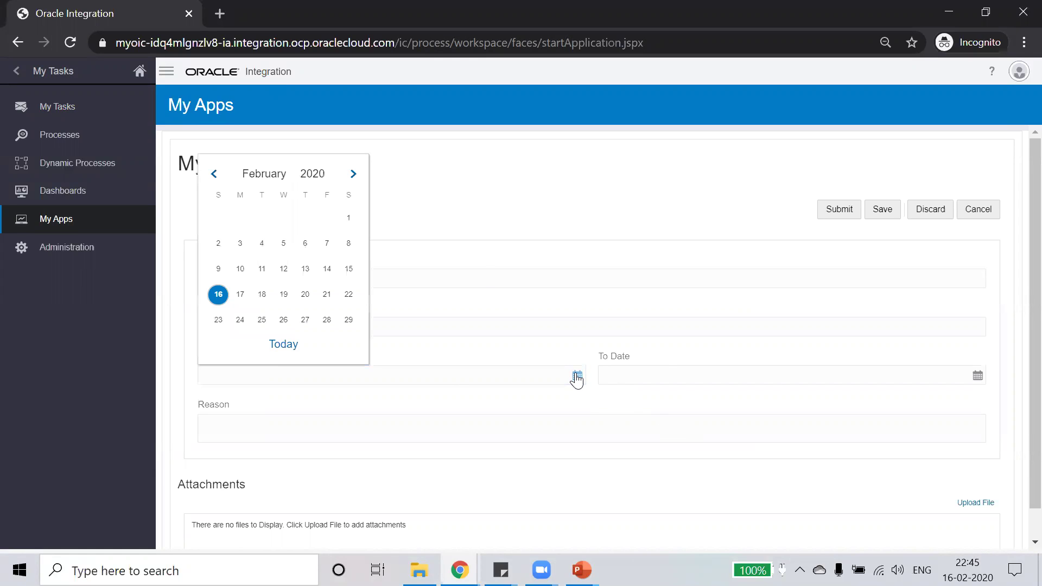
left_click(218, 294)
left_click(976, 375)
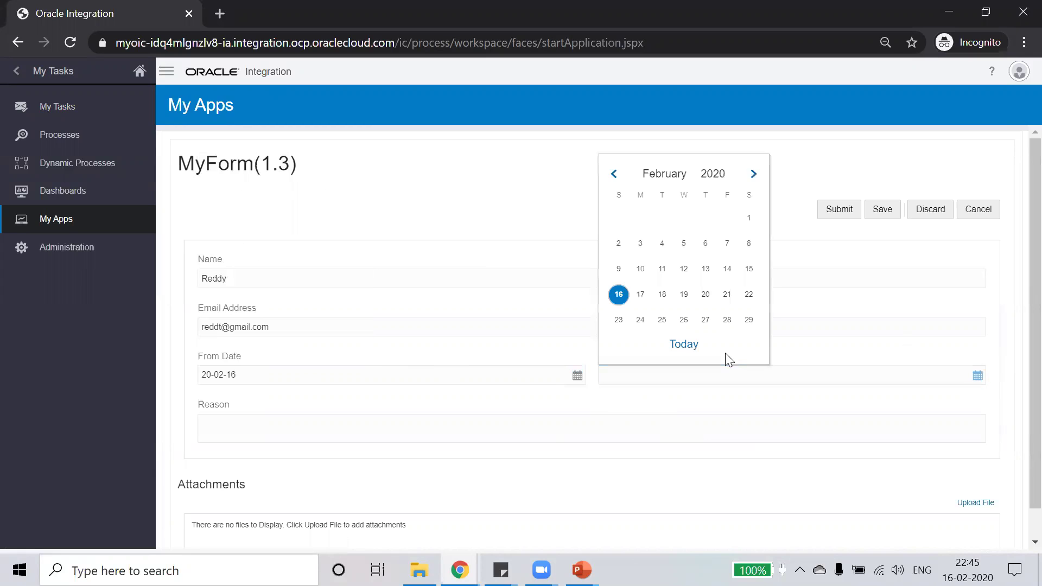
left_click(749, 293)
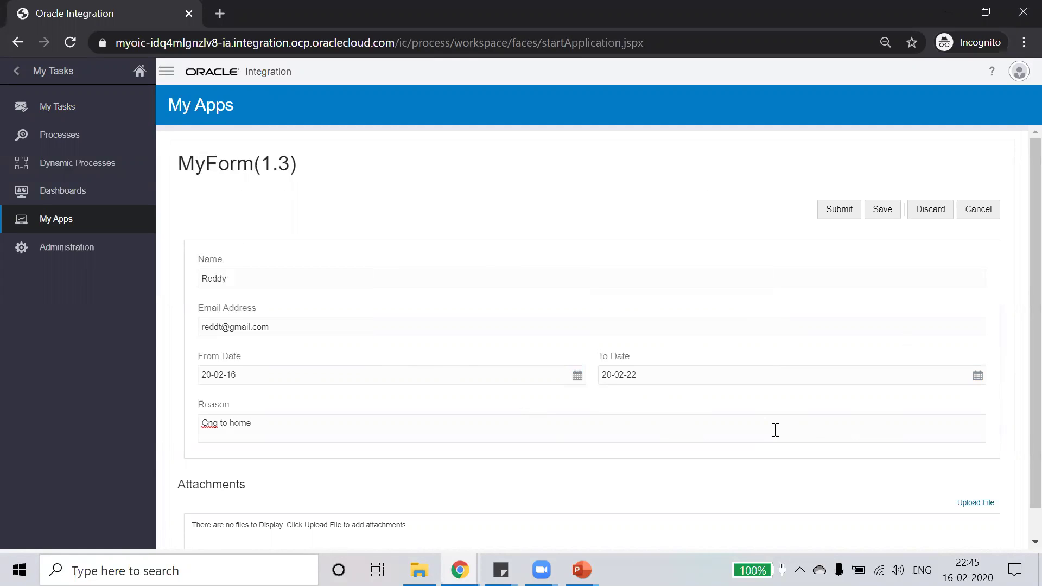
left_click(841, 210)
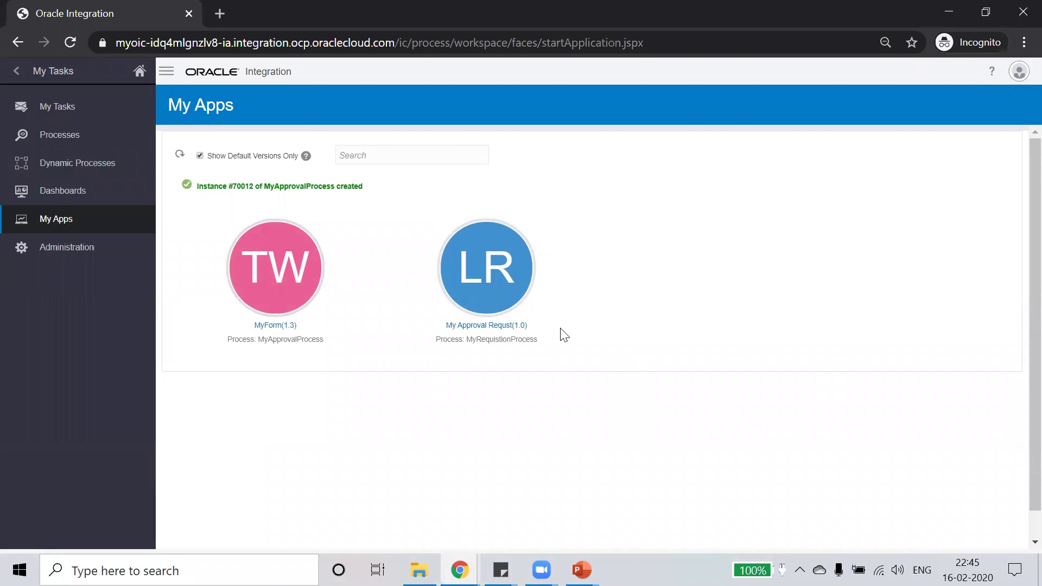
Switch to the reviewer's regular browser session and open the assigned tasks in the full task workspace.
left_click(501, 570)
mouse_move(459, 570)
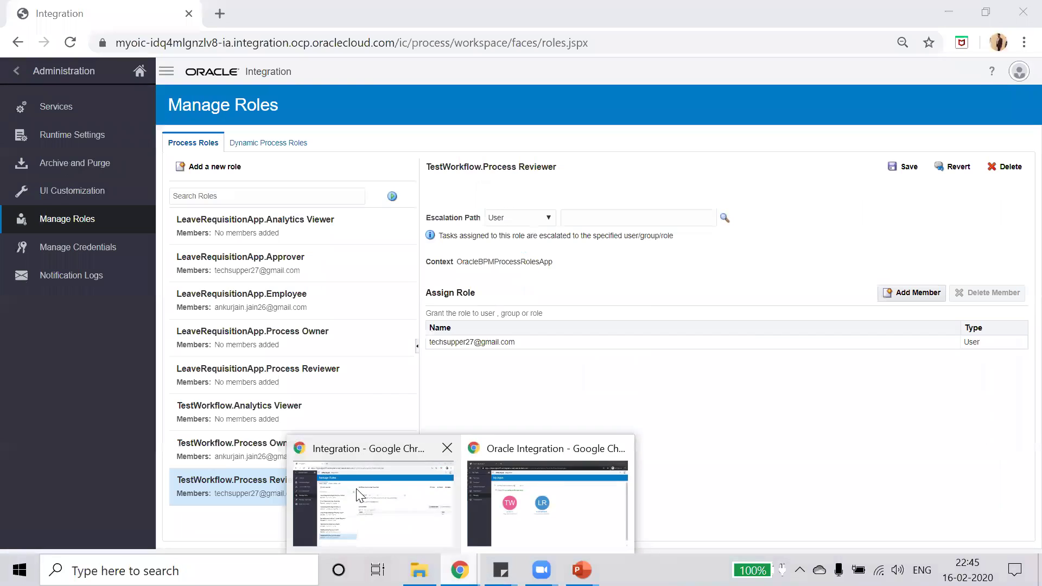
left_click(359, 492)
left_click(140, 70)
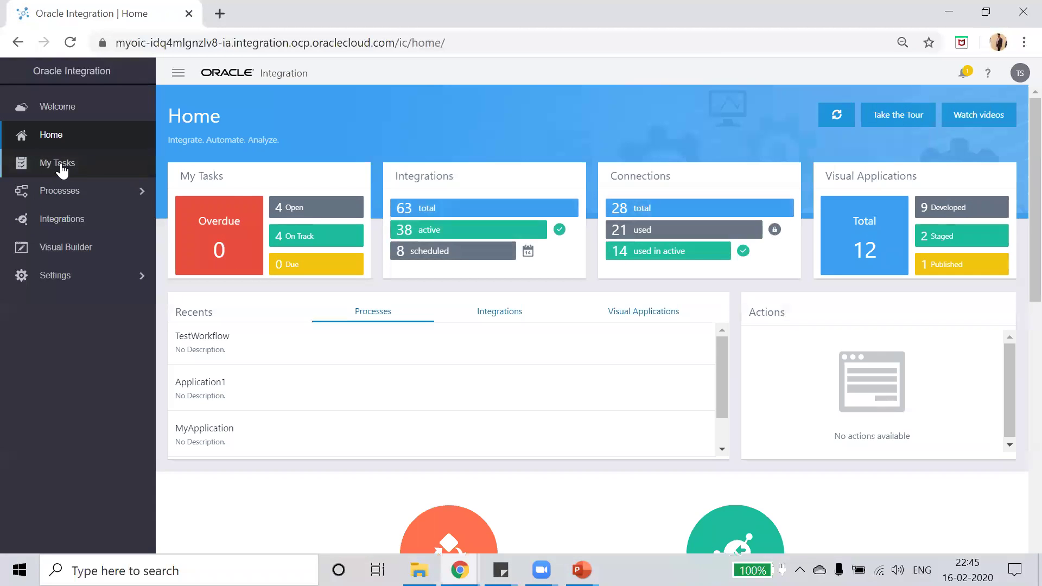
left_click(308, 215)
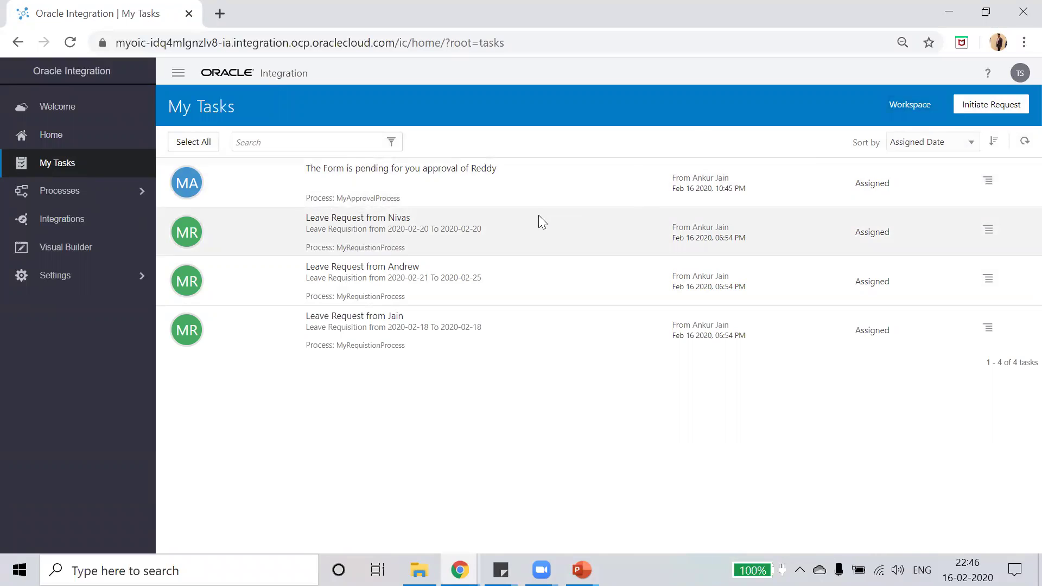
left_click(917, 108)
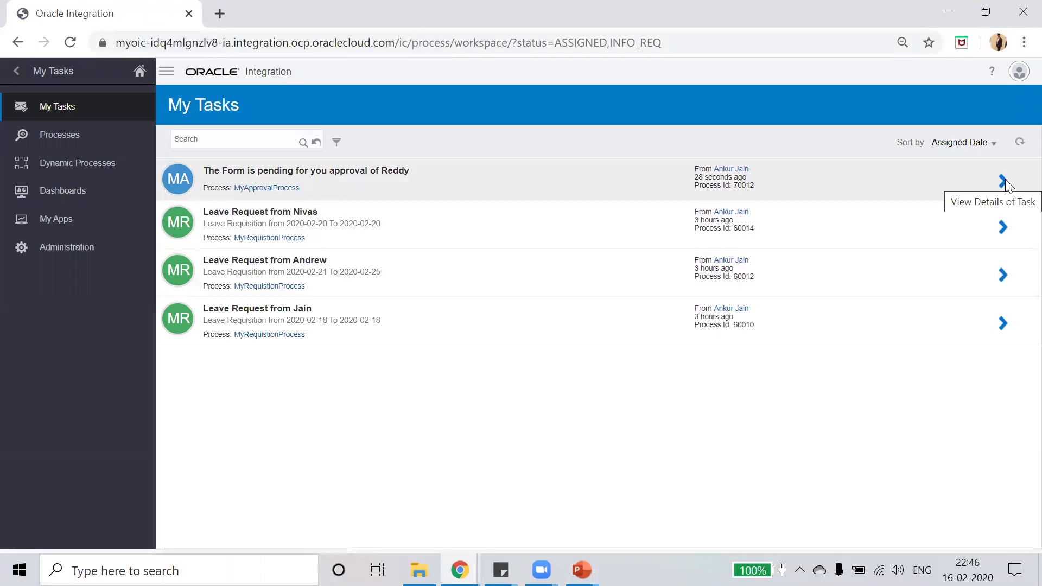
Open the newest MyApprovalProcess approval task and review the submitted request form.
left_click(1004, 179)
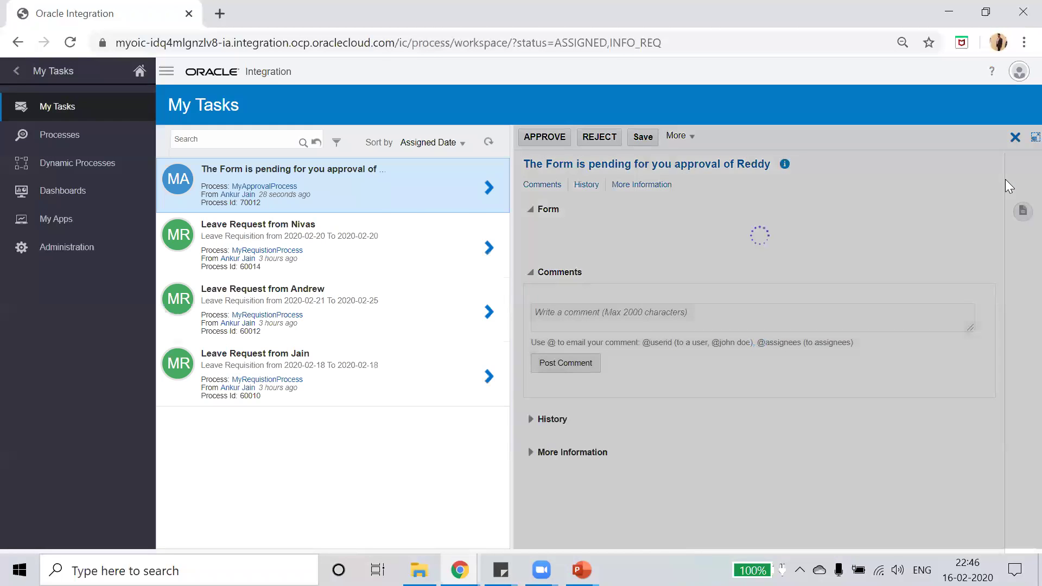
scroll(820, 341, "down", 2)
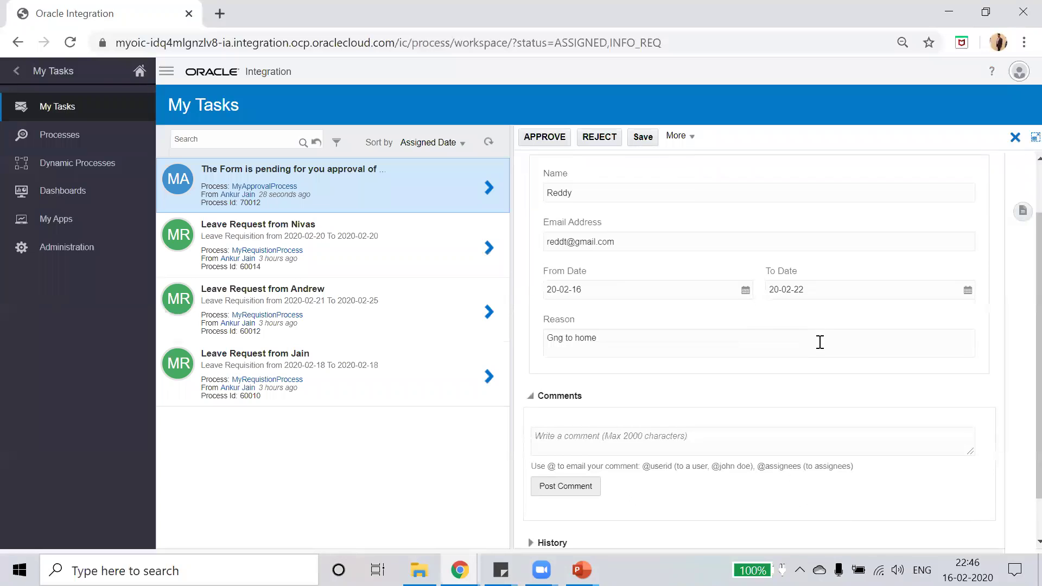
scroll(820, 342, "up", 2)
scroll(772, 358, "down", 2)
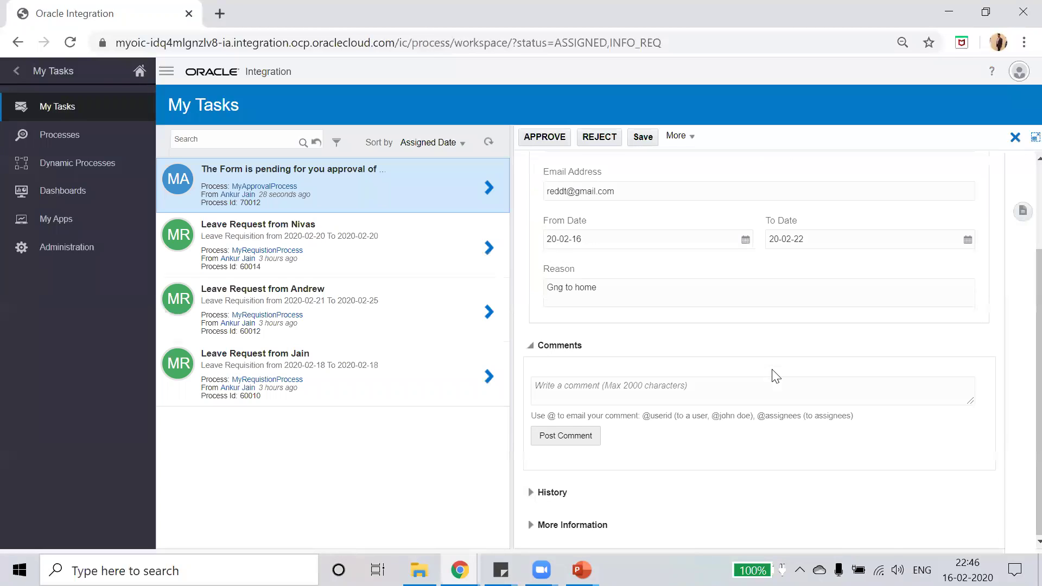
Post the comment "Can't approve for so many days due to the project deadlines" on the approval task and reject the request.
left_click(616, 393)
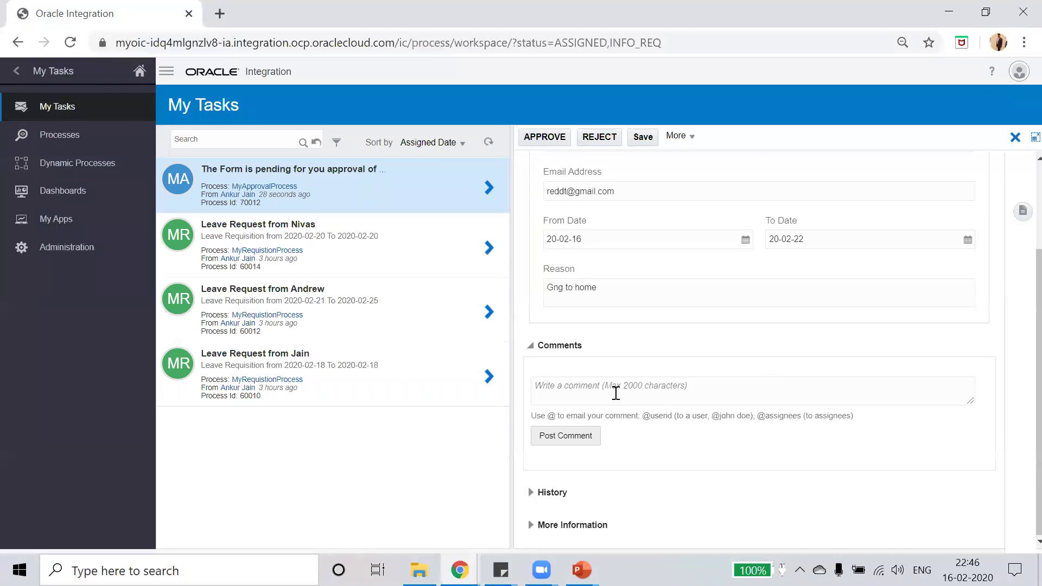
scroll(616, 393, "up", 2)
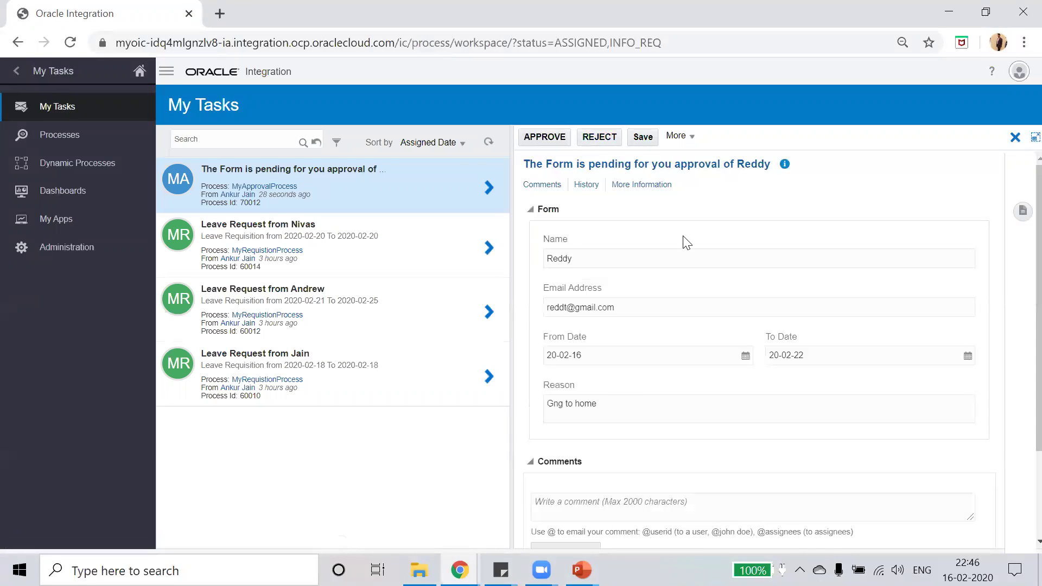
scroll(685, 241, "down", 1)
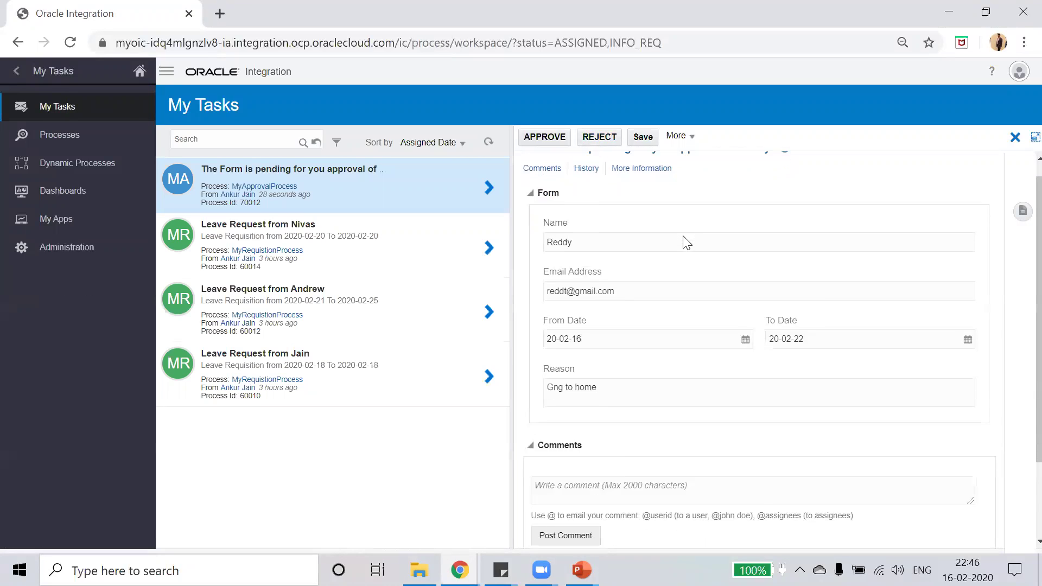
type("Ca")
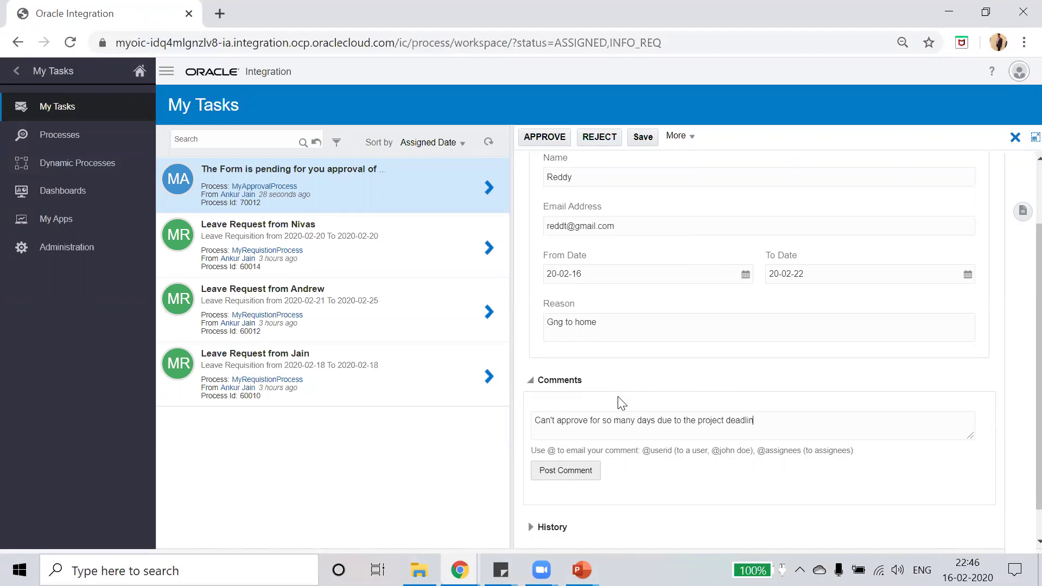
left_click(576, 476)
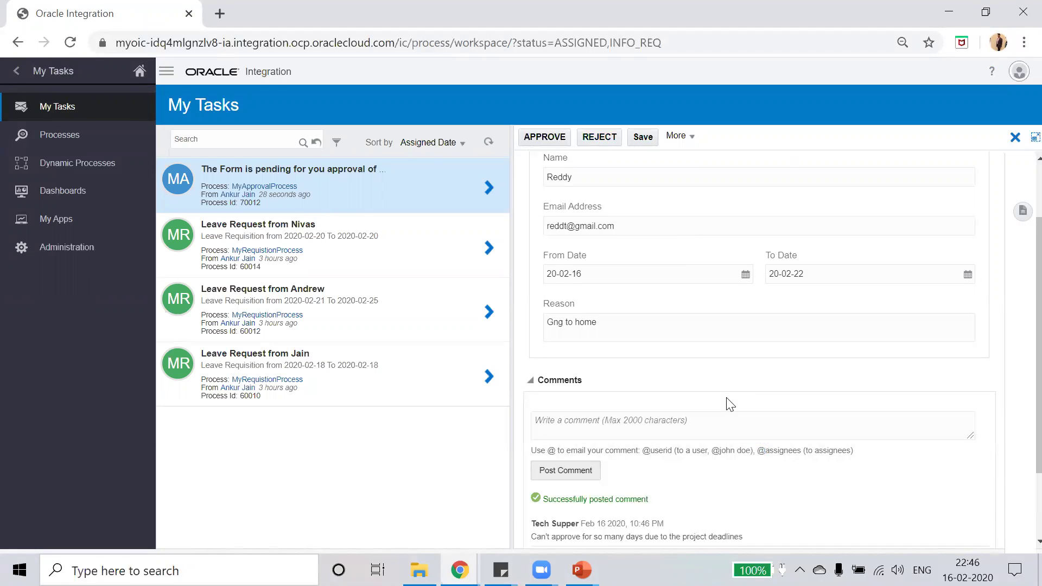
scroll(729, 404, "up", 2)
left_click(597, 140)
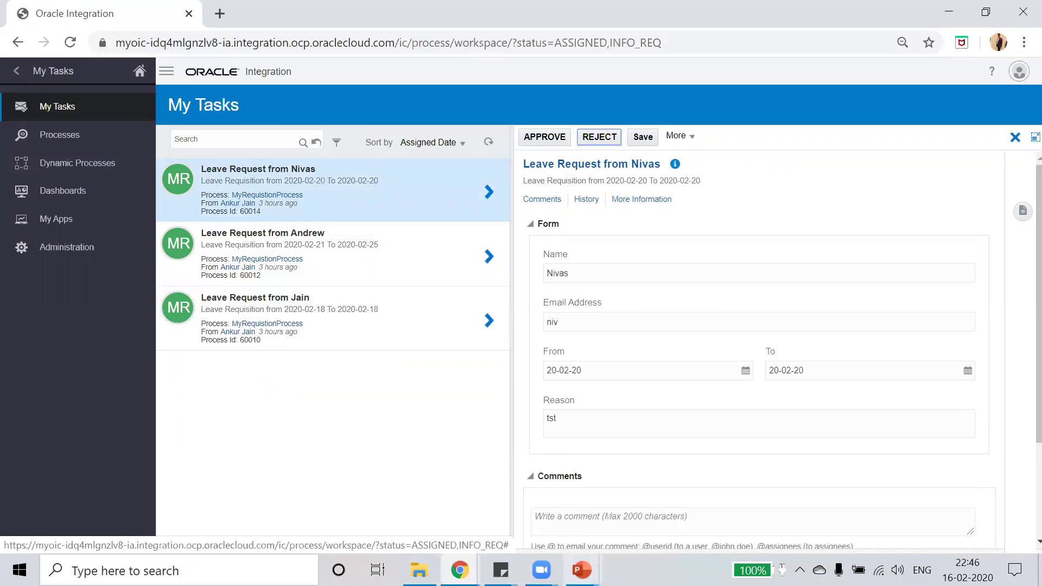
Switch to the incognito session, open the newest TestWorkflow task in the task list, and read the reviewer's comment.
mouse_move(460, 570)
left_click(565, 509)
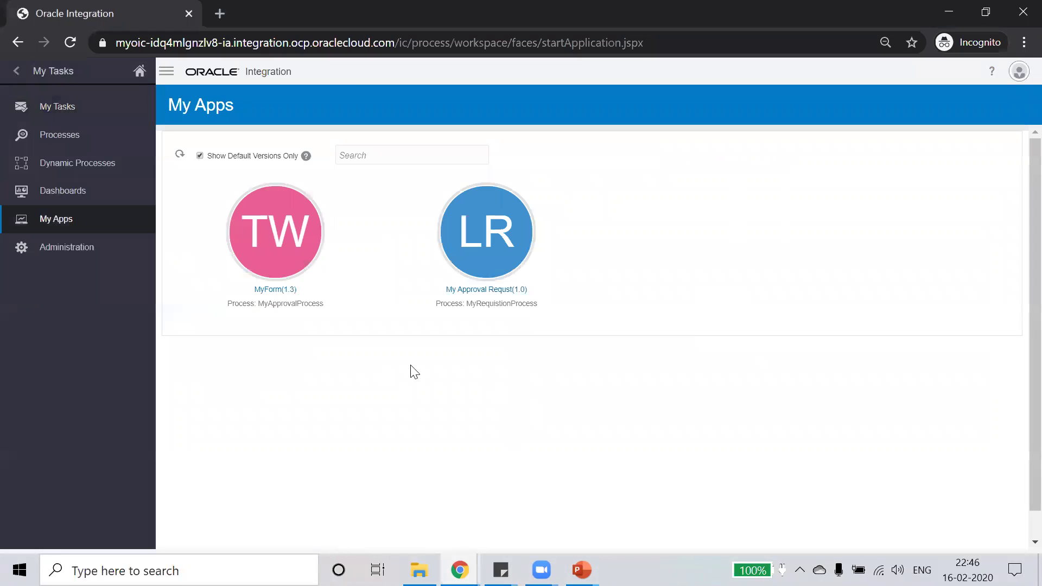
left_click(25, 107)
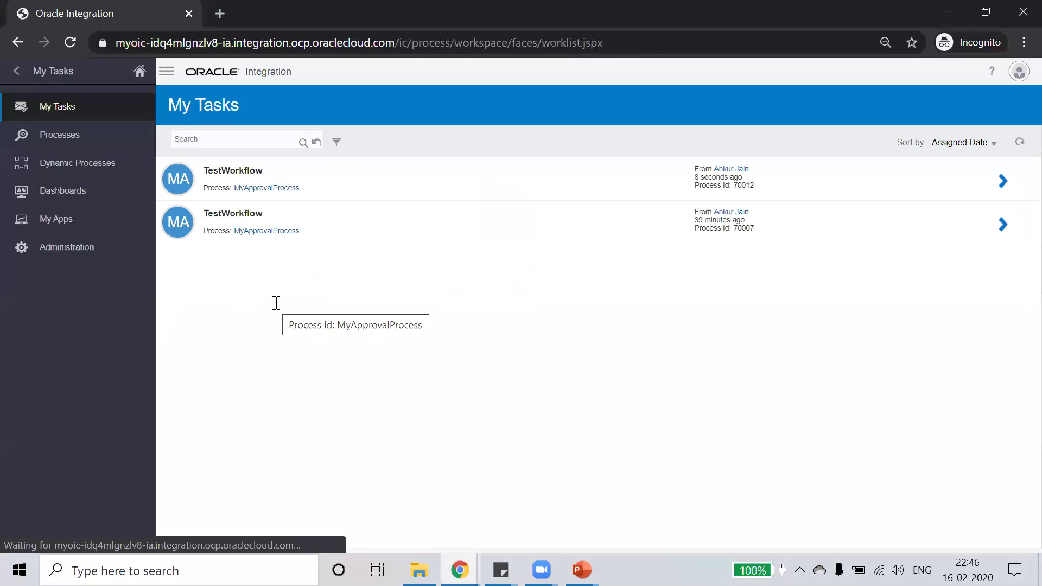
left_click(1002, 181)
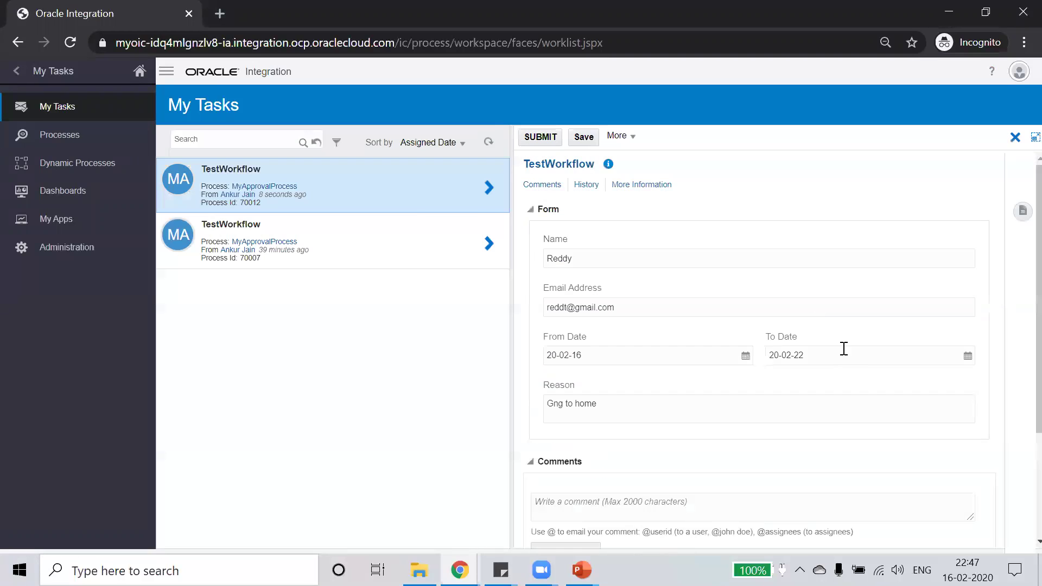
scroll(843, 348, "down", 3)
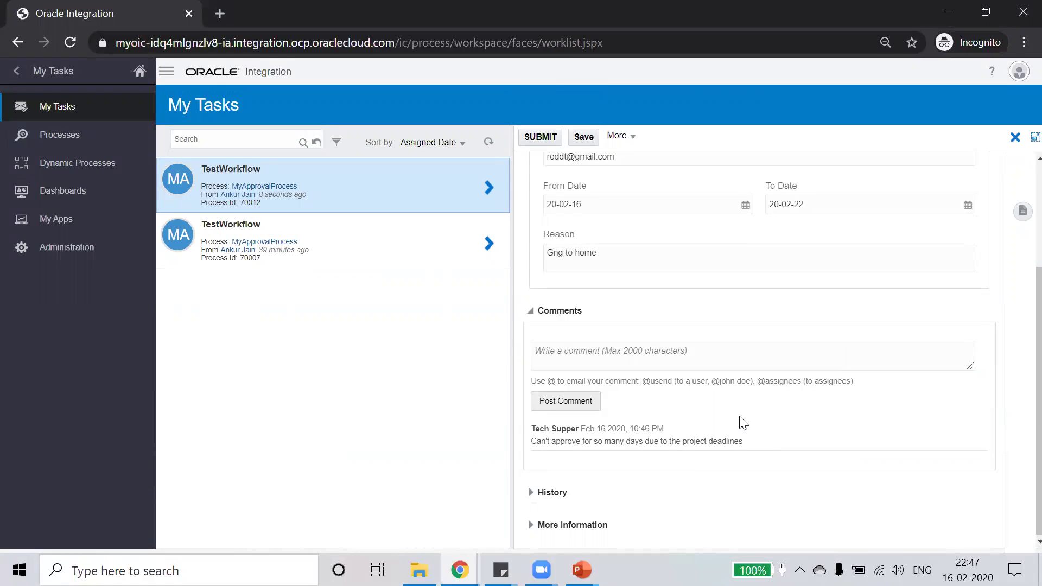
Expand the task's History section and show it in Full View mode.
left_click(539, 492)
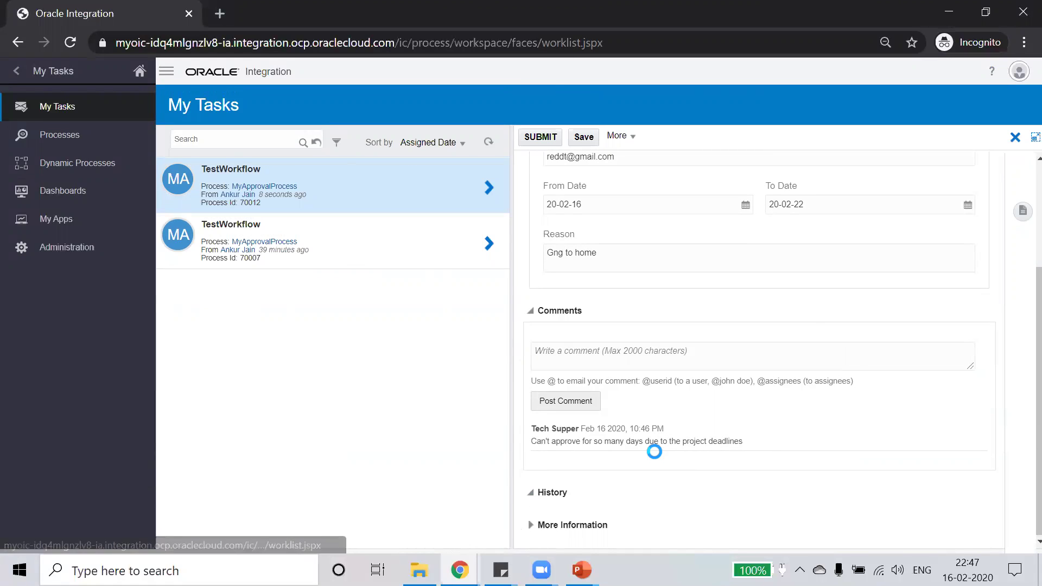
scroll(839, 345, "down", 1)
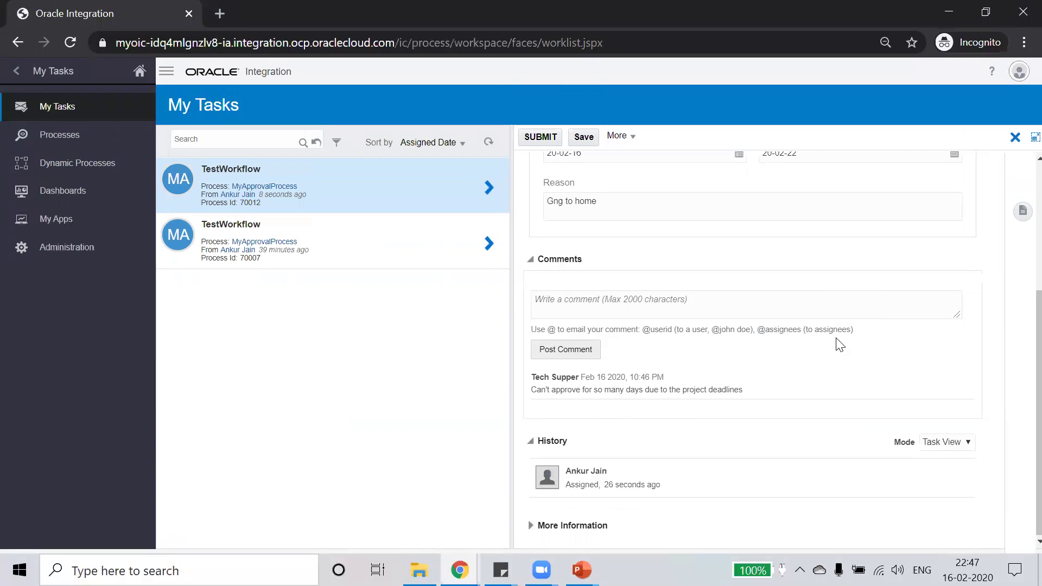
left_click(957, 442)
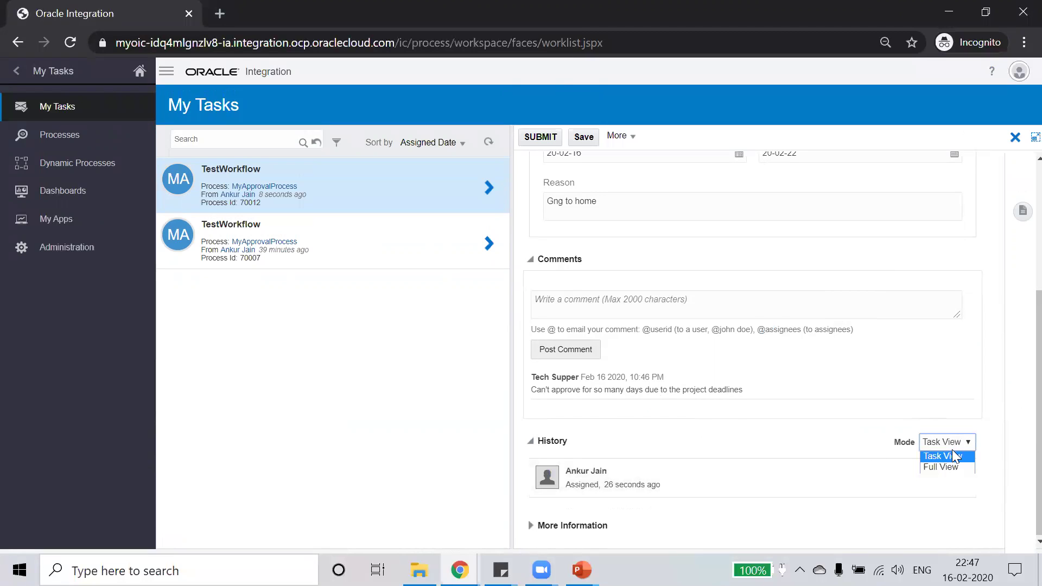
left_click(944, 467)
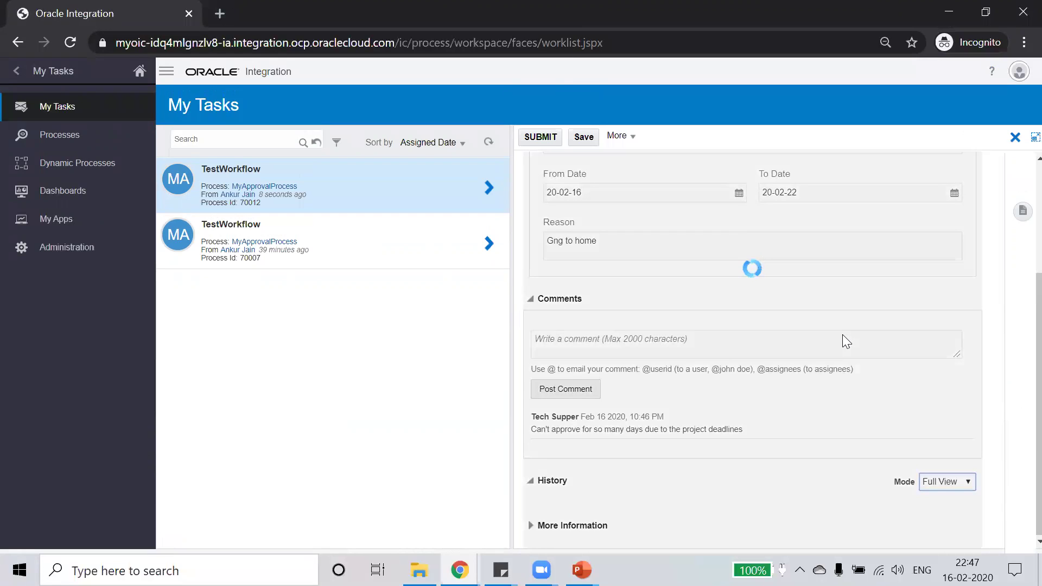
scroll(846, 342, "down", 3)
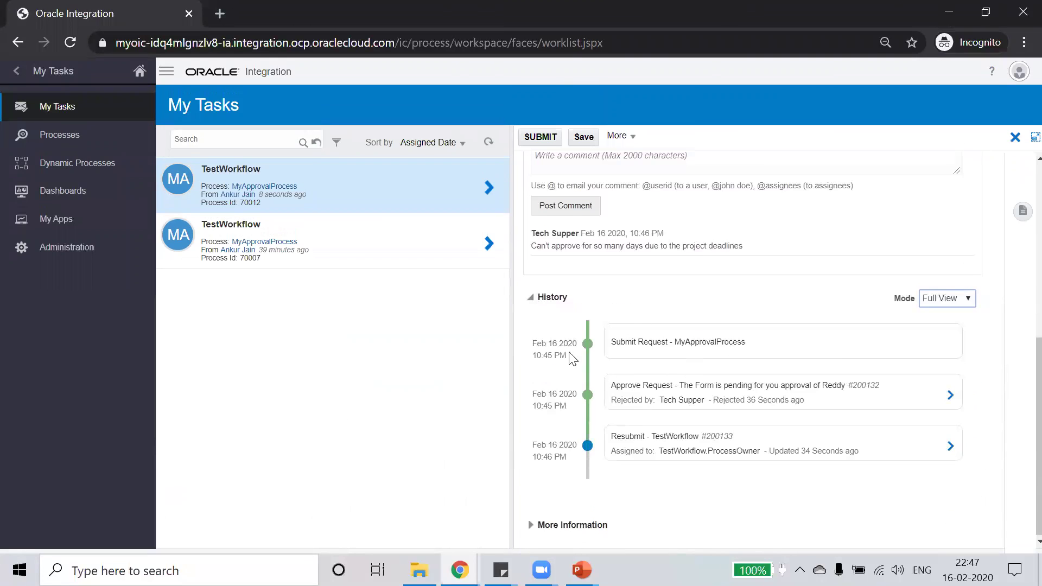
Expand the Approve Request and Resubmit entries in the task history to examine their details.
left_click(536, 347)
left_click(950, 395)
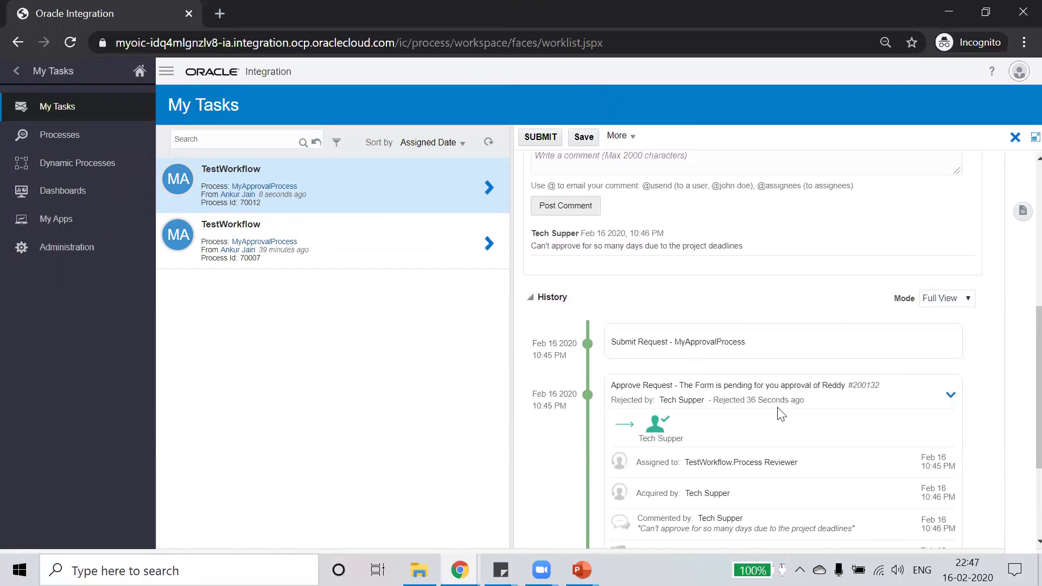
scroll(780, 414, "down", 2)
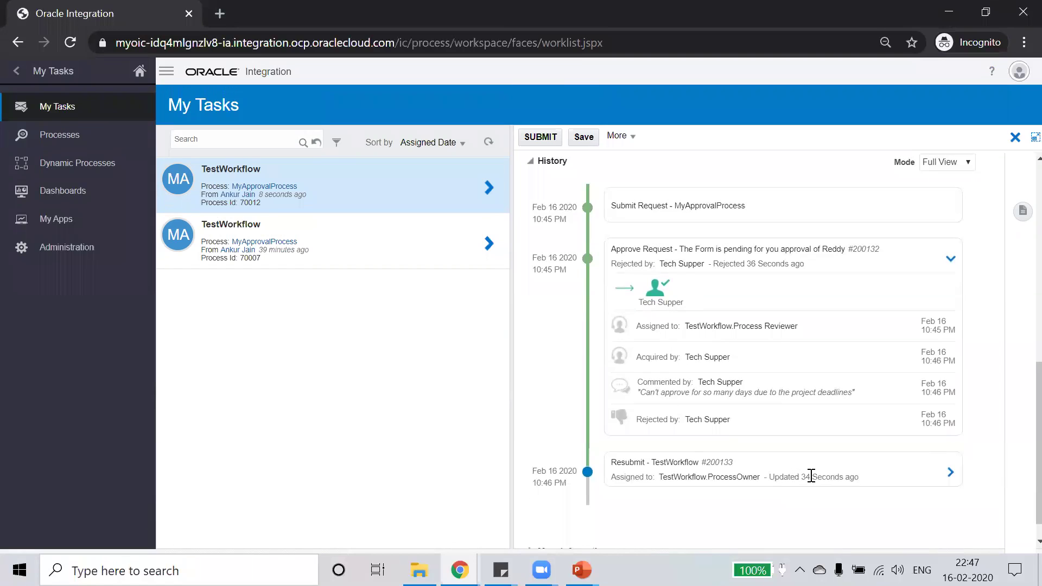
left_click(950, 472)
scroll(823, 416, "down", 2)
Set the request's To Date to 20-02-18 and post the comment "Please approve as I have reduced my leave days".
scroll(823, 416, "up", 8)
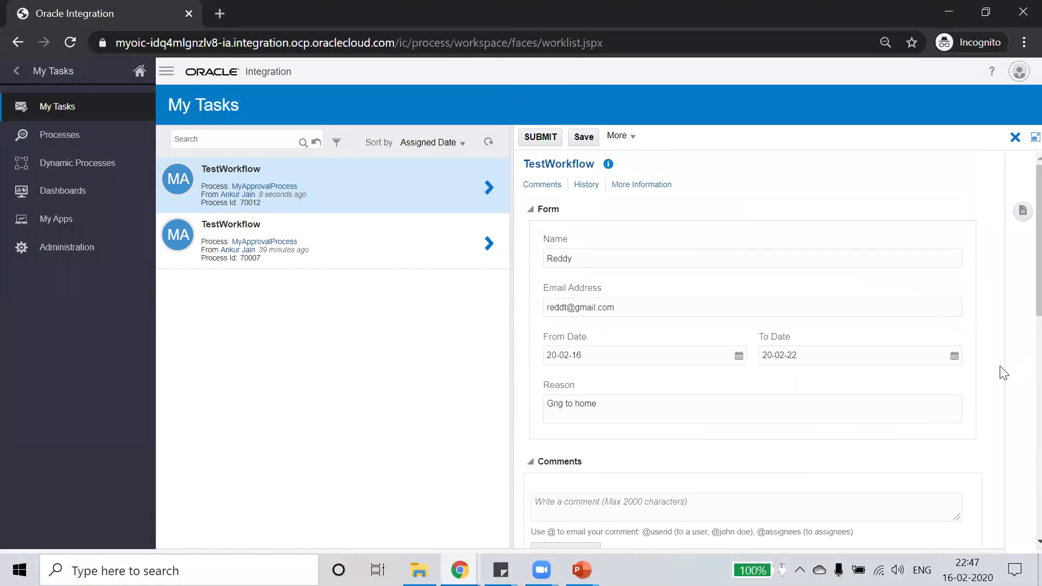
left_click(953, 359)
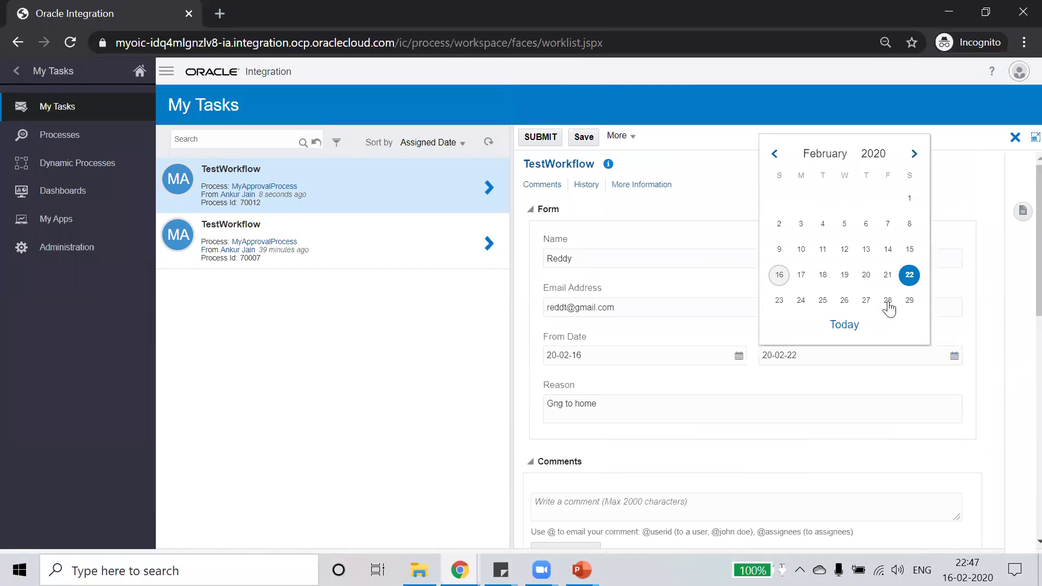
left_click(823, 274)
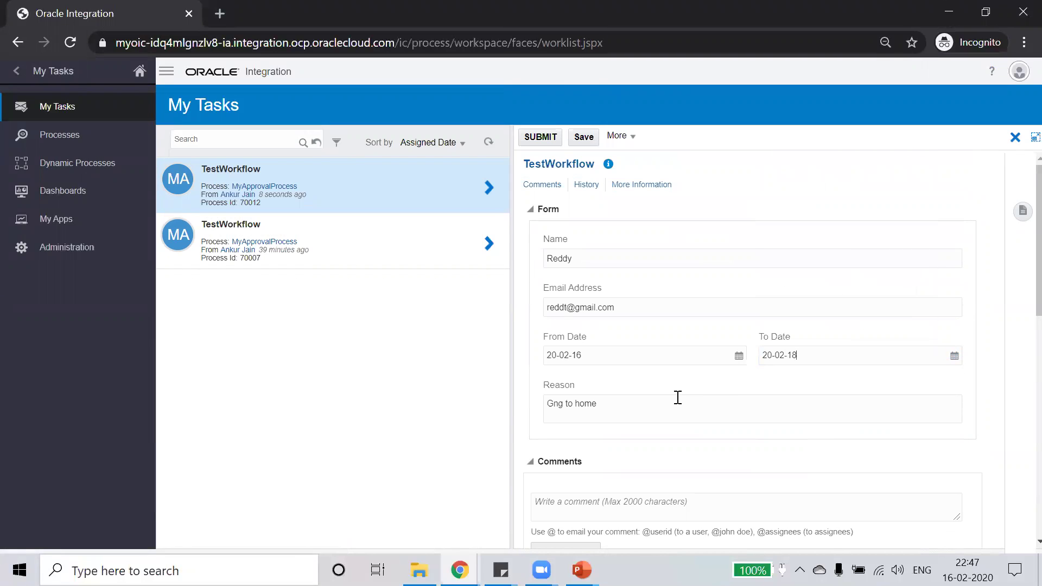
scroll(670, 398, "down", 2)
type("Please approve as I have reduced my leave days")
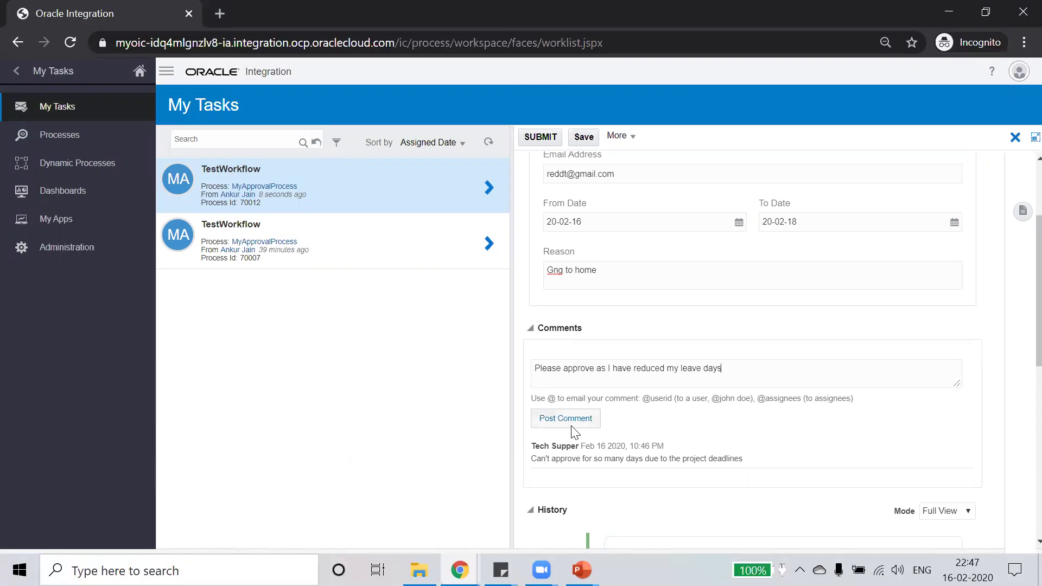
left_click(574, 417)
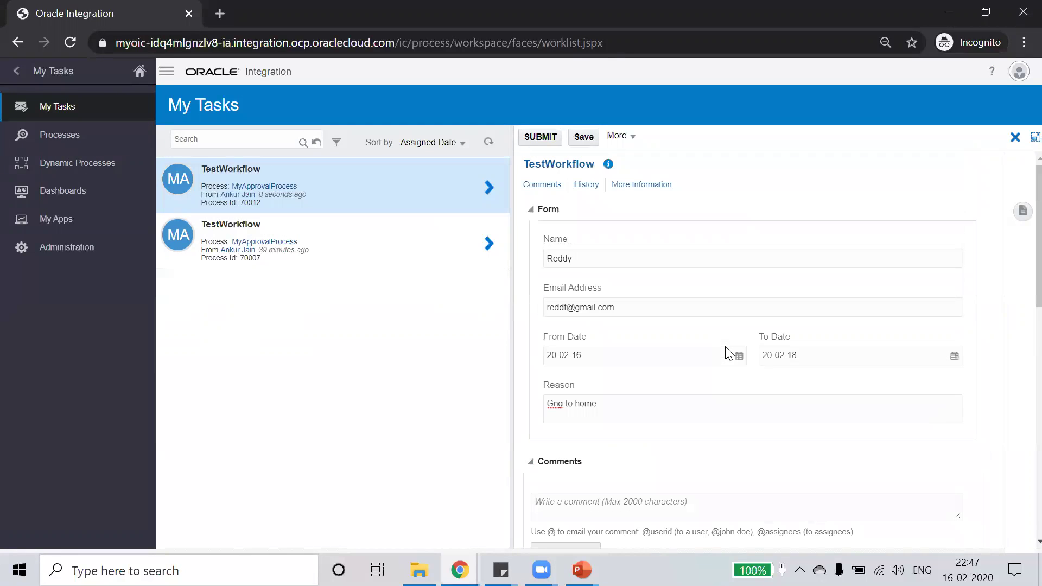
Resubmit the revised TestWorkflow request for approval.
left_click(532, 137)
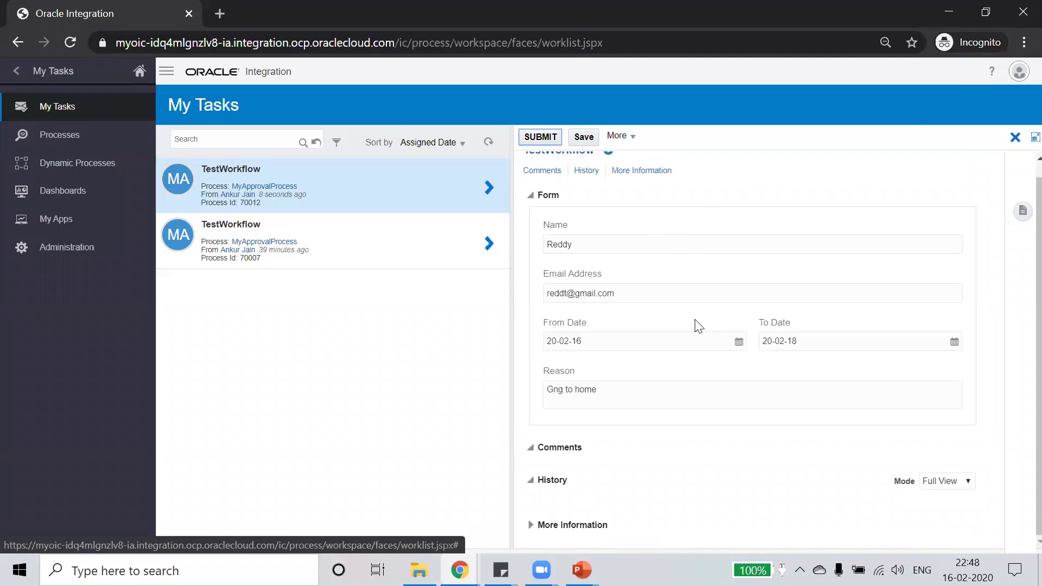
scroll(698, 324, "up", 1)
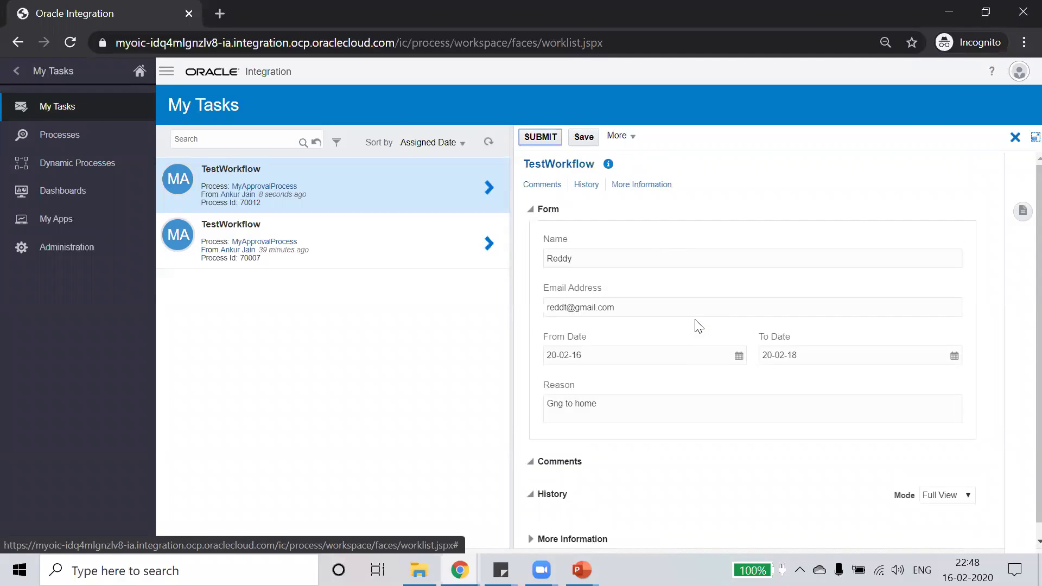
left_click(545, 139)
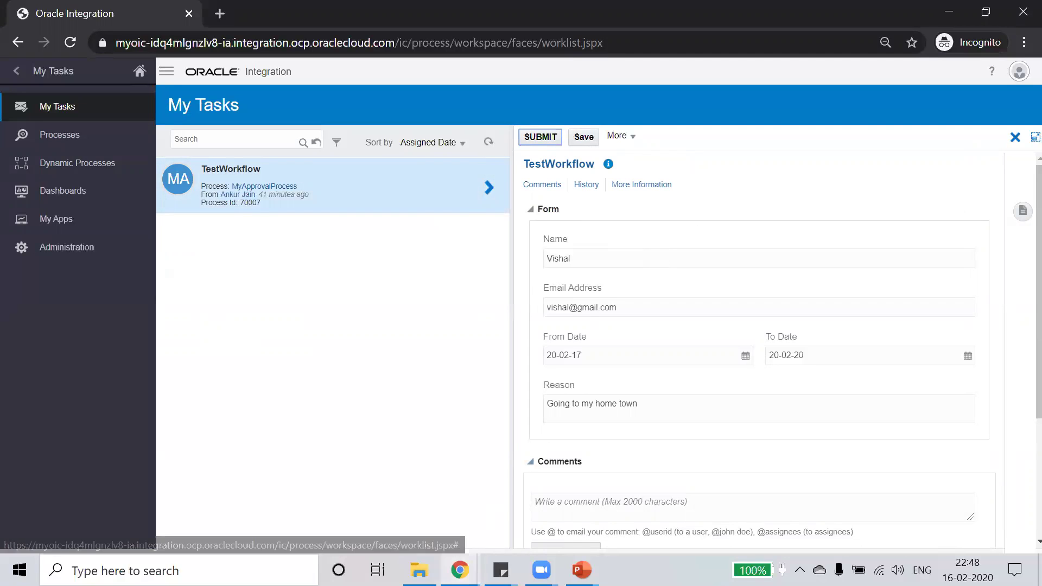
Switch back to the reviewer's regular session, refresh the task list, and open the resubmitted MyApprovalProcess approval task.
left_click(460, 570)
left_click(392, 498)
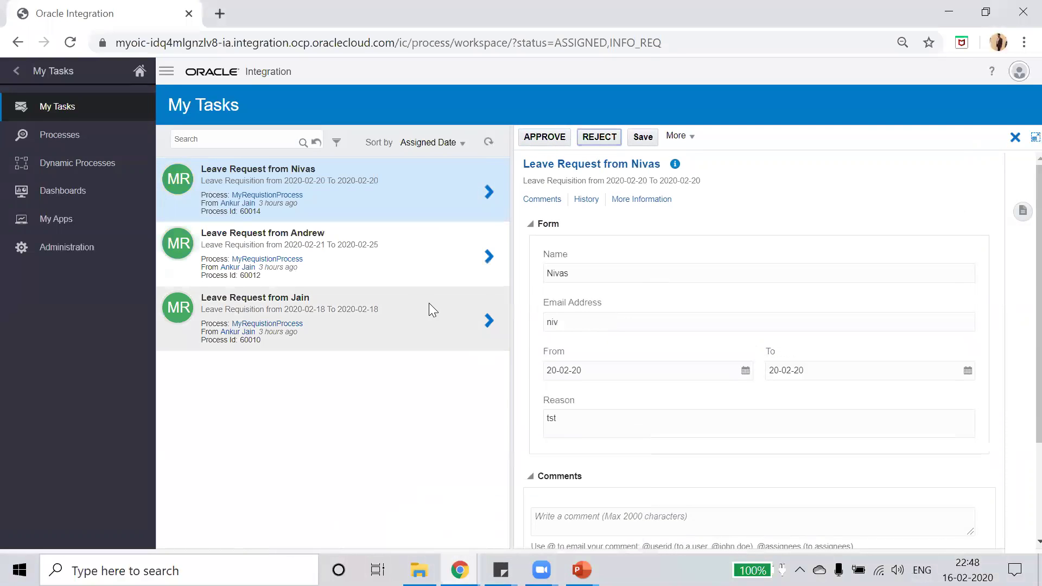
left_click(543, 137)
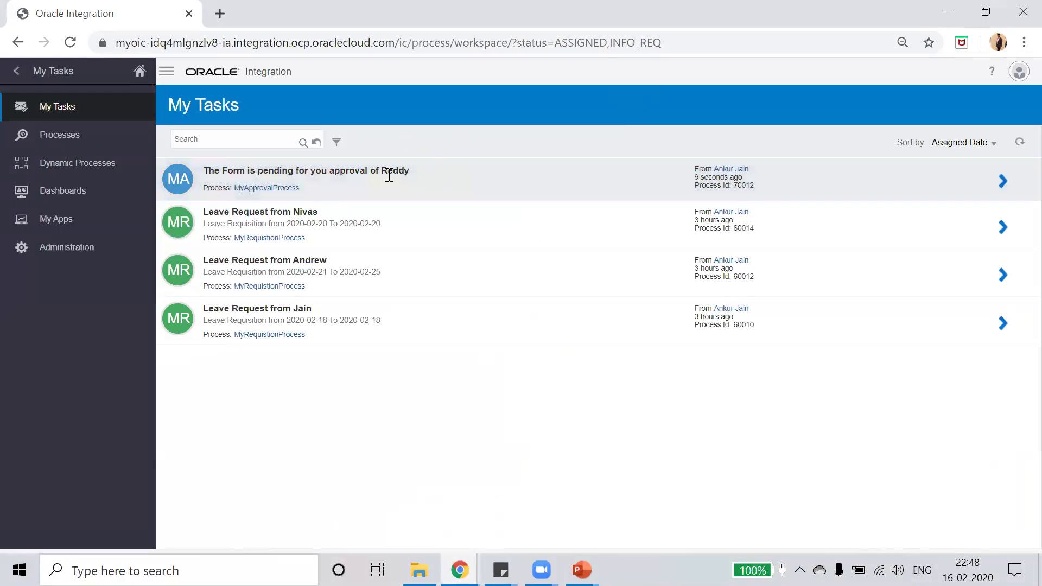
left_click(1003, 179)
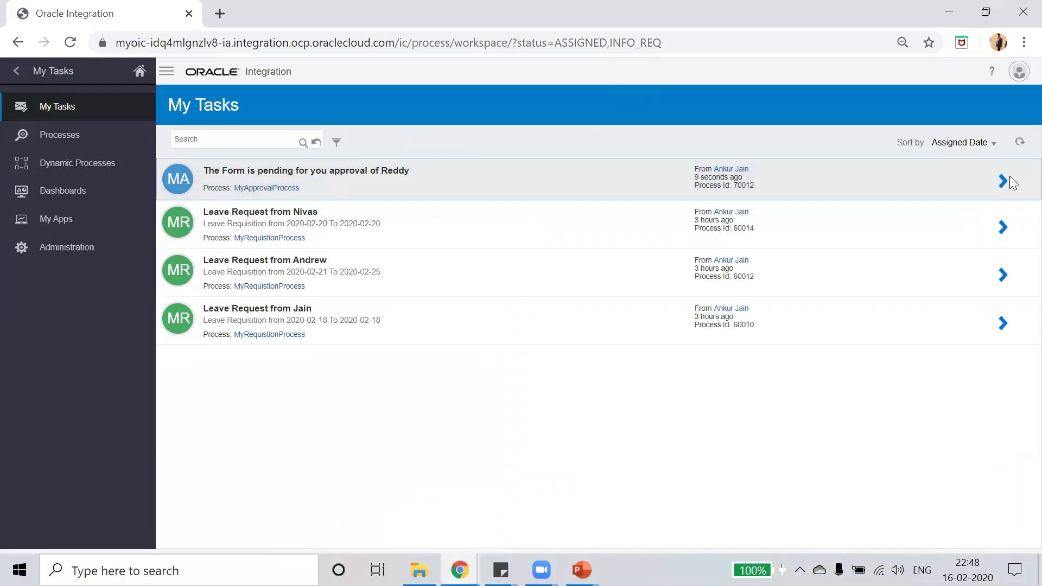
Review the form dates and comments of the resubmitted MyApprovalProcess request, and approve it.
scroll(762, 251, "down", 3)
scroll(762, 250, "down", 2)
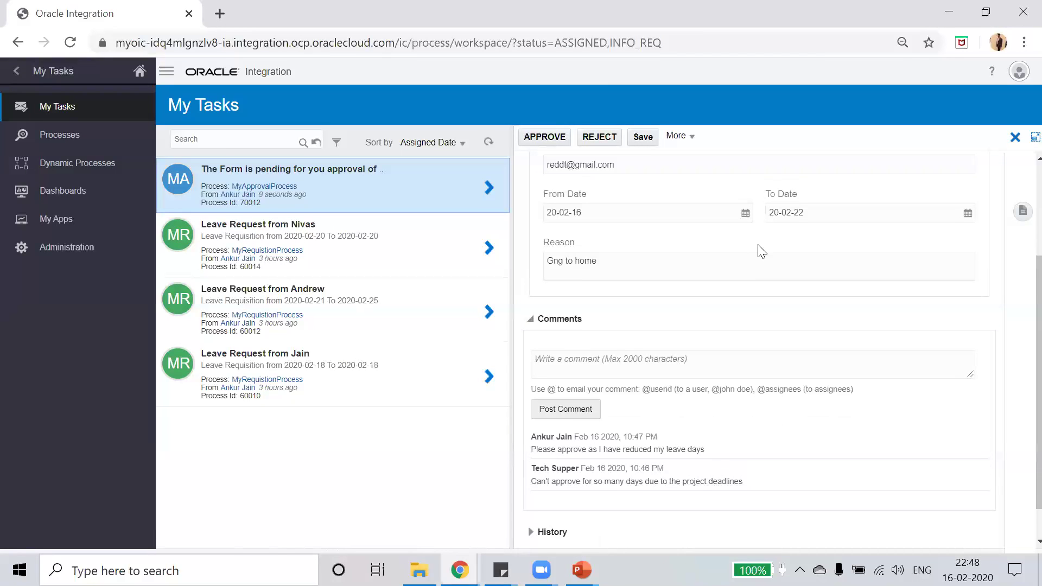
scroll(762, 250, "down", 2)
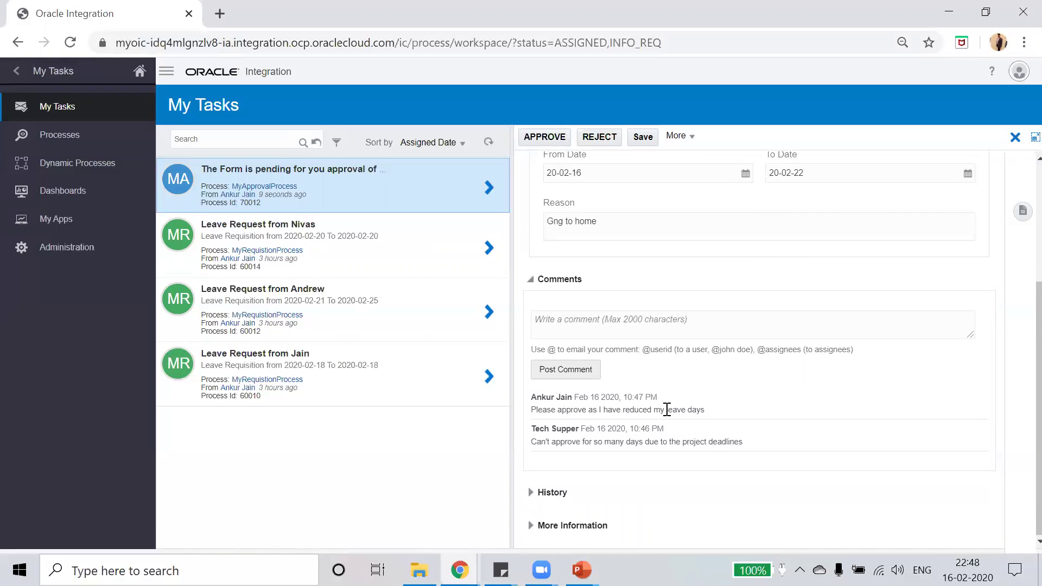
scroll(746, 388, "up", 6)
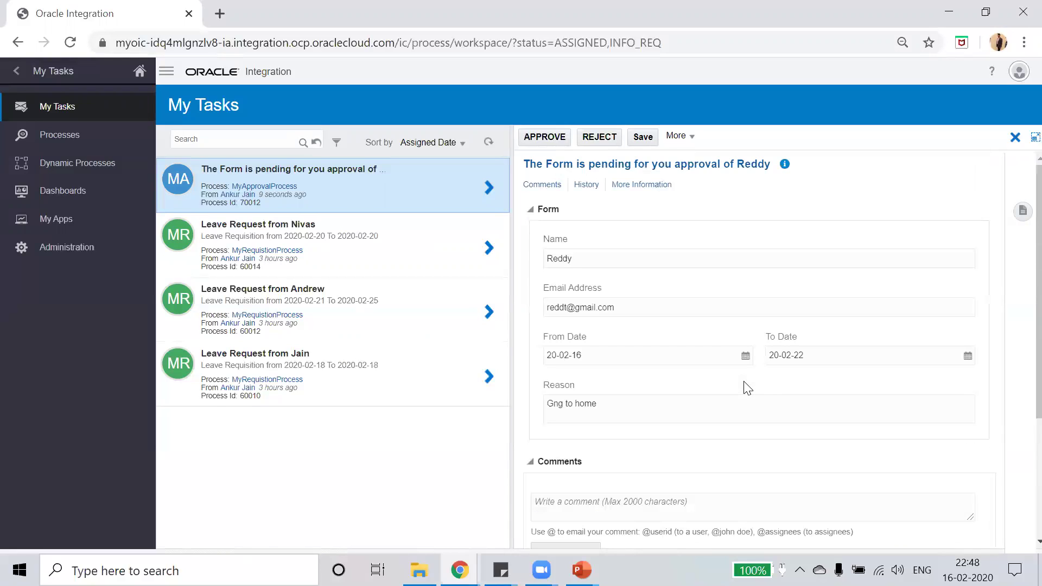
left_click(544, 137)
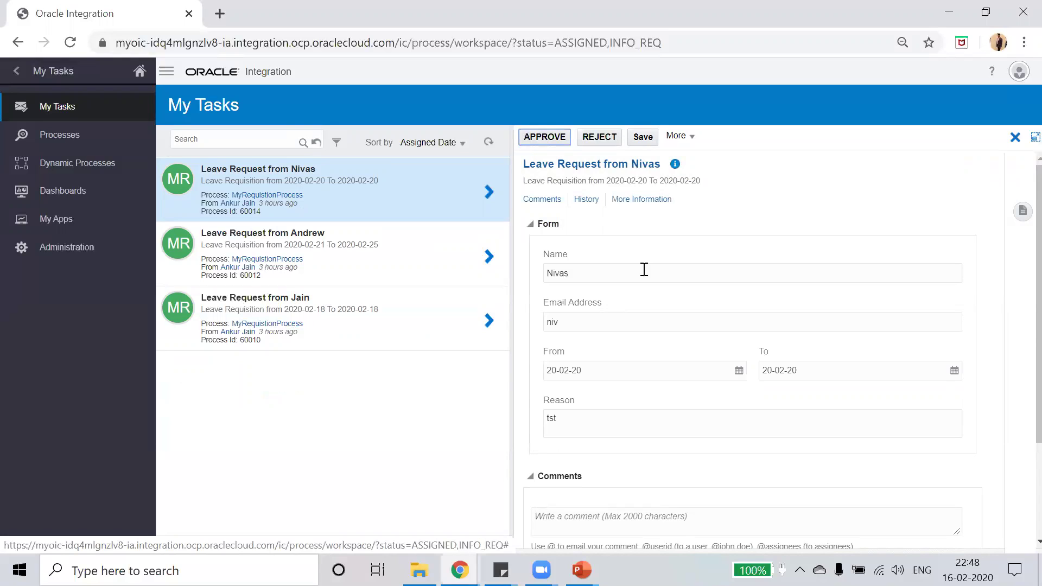
Open the process monitoring dashboards and examine the process health, open process summary and workload analysis.
left_click(65, 195)
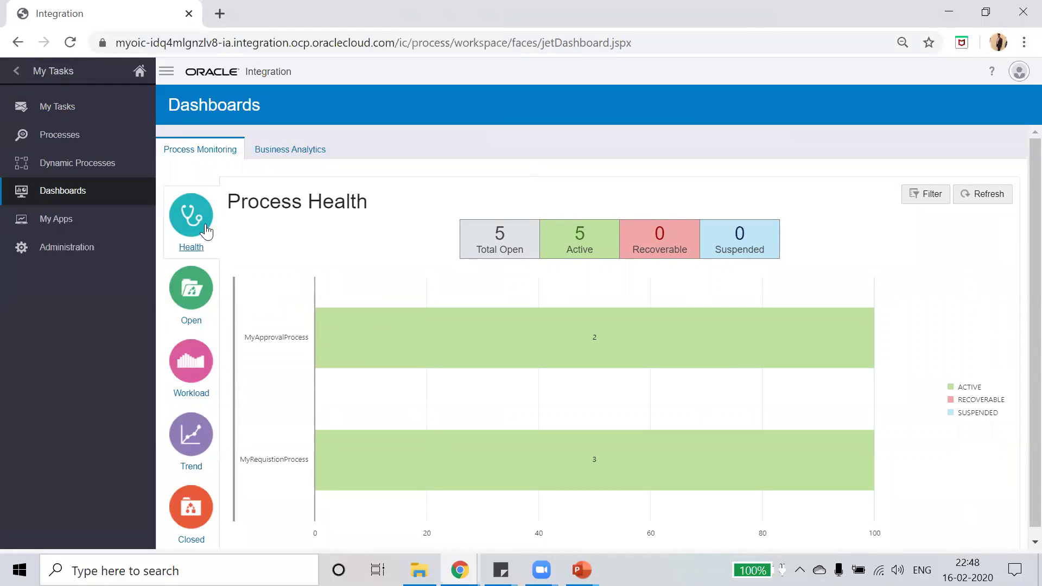
left_click(185, 307)
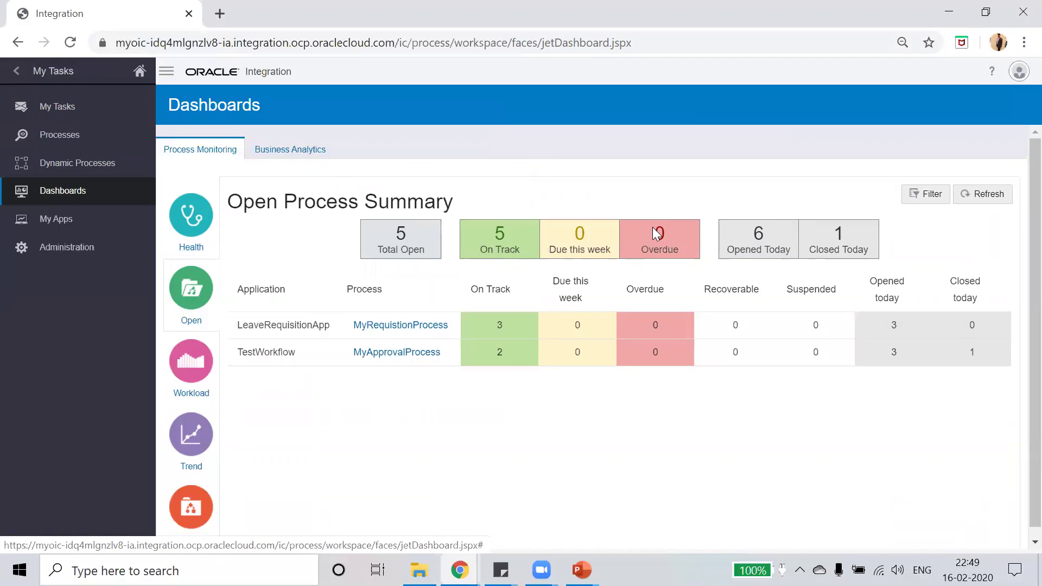
left_click(191, 361)
scroll(594, 414, "down", 1)
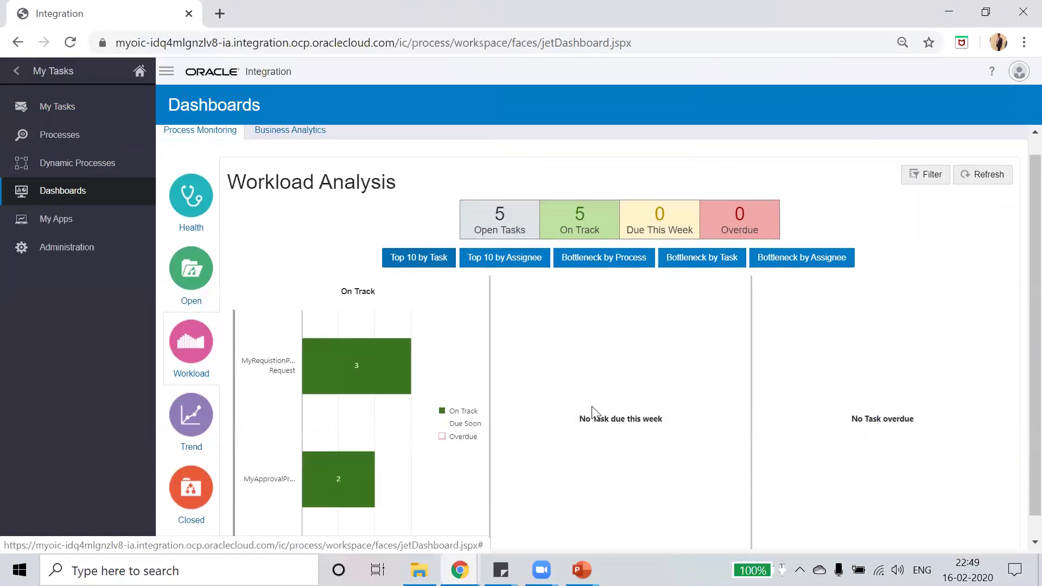
scroll(596, 414, "up", 1)
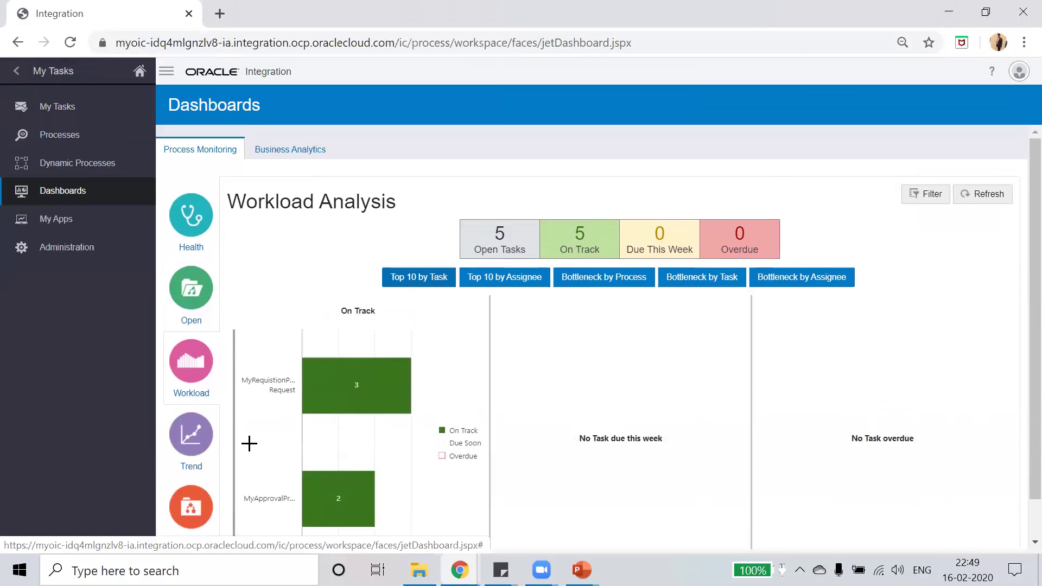
Examine the process trend charts and the closed process analysis.
left_click(197, 442)
scroll(633, 421, "down", 2)
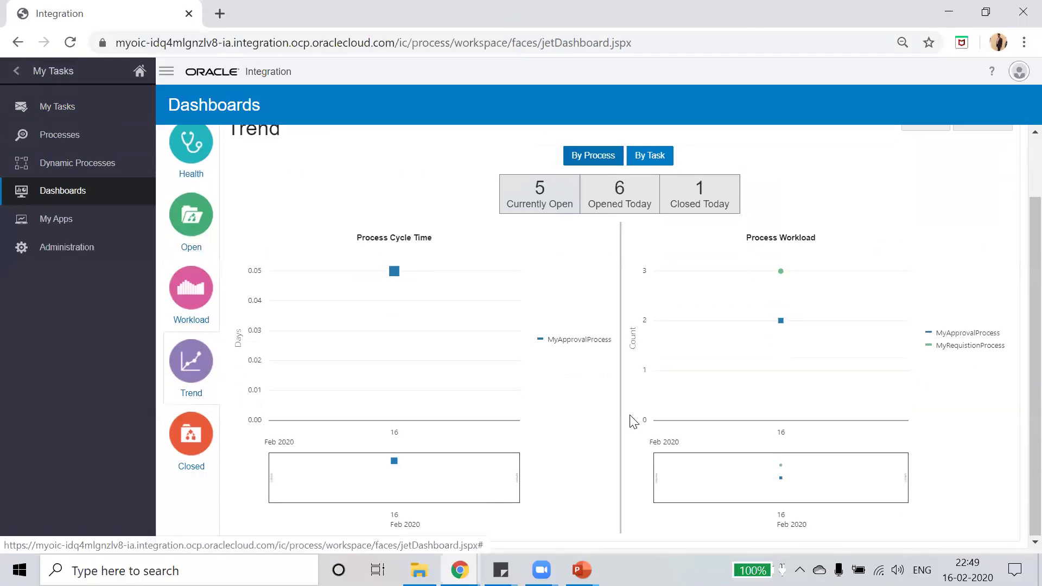
left_click(187, 447)
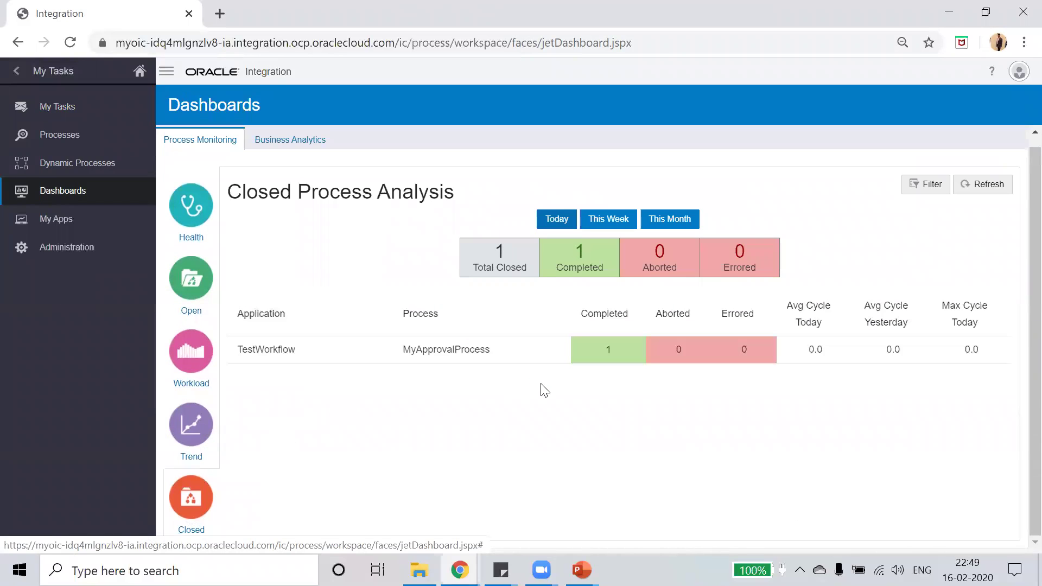